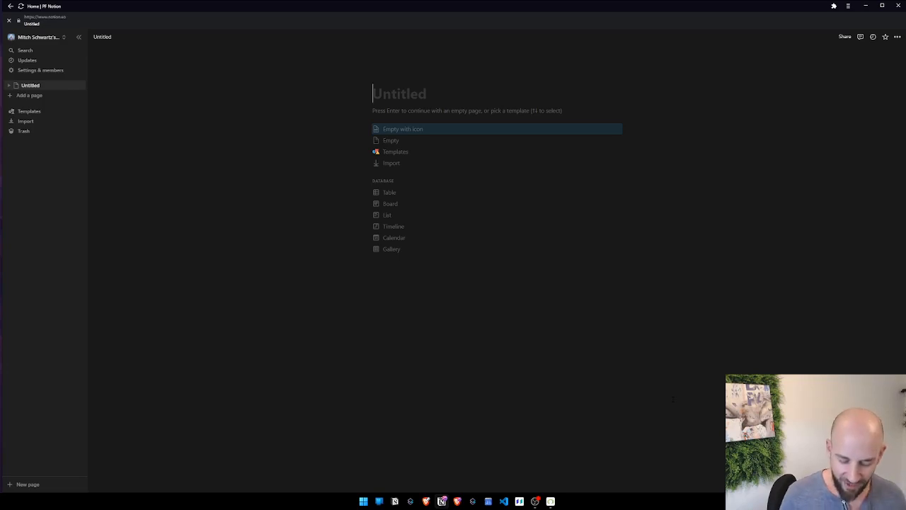
- Title the blank page "Projects" and turn it into a table view backed by a new database
type("PRo")
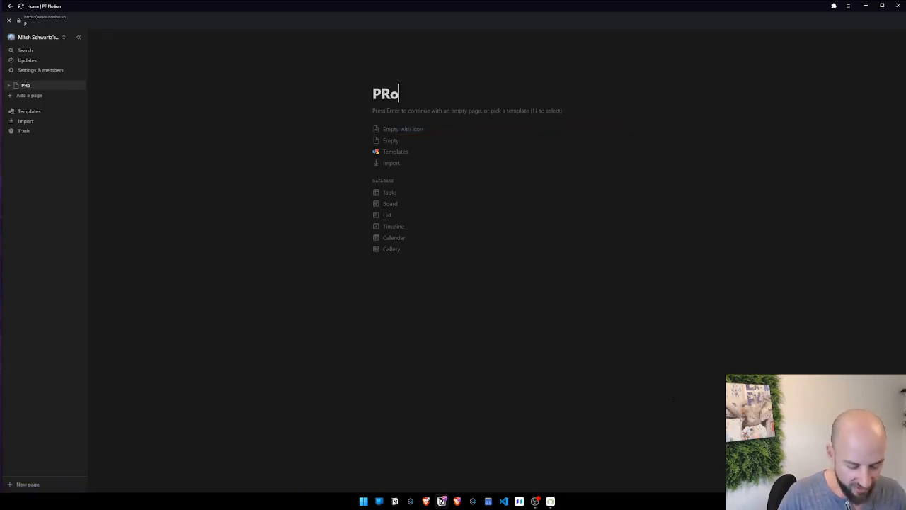
type("jects")
key("Left")
key("Left")
key("Left")
key("Left")
key("Left")
key("Left")
key("Left")
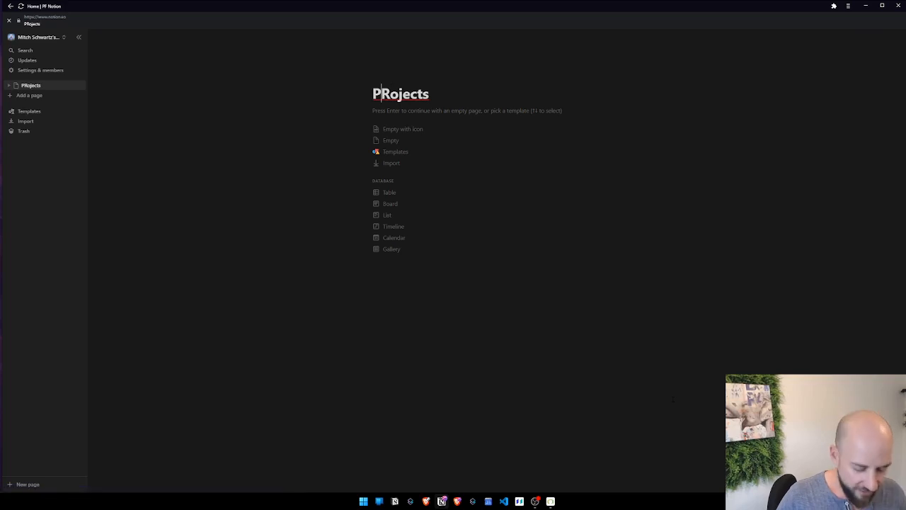
key("Delete")
type("r")
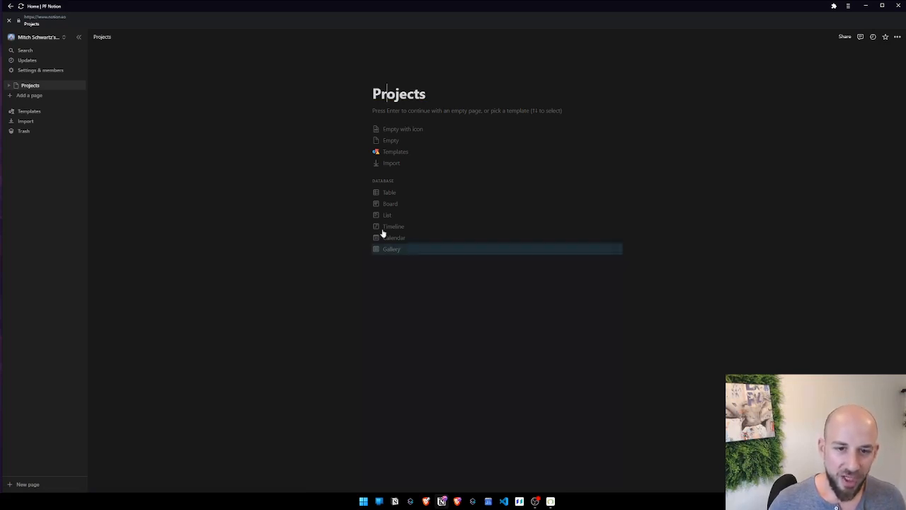
left_click(390, 196)
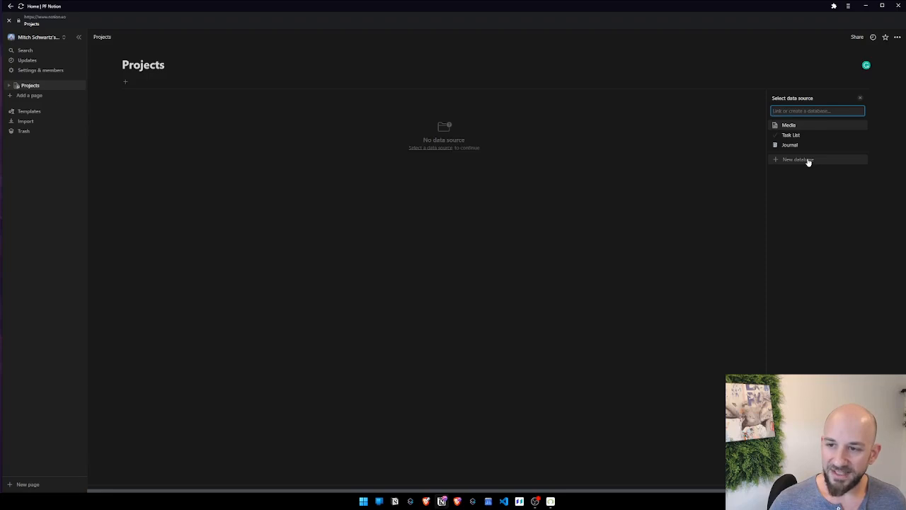
left_click(798, 159)
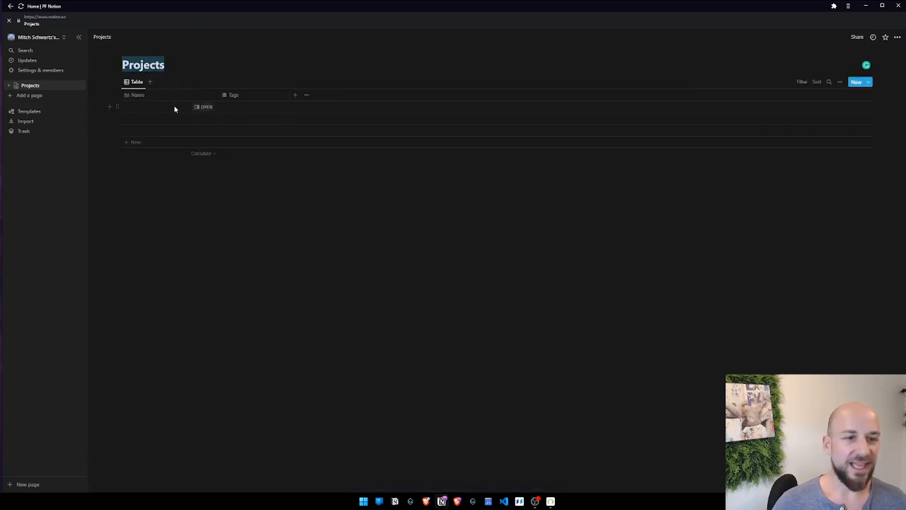
- Delete the Tags property from the Projects table
left_click(257, 95)
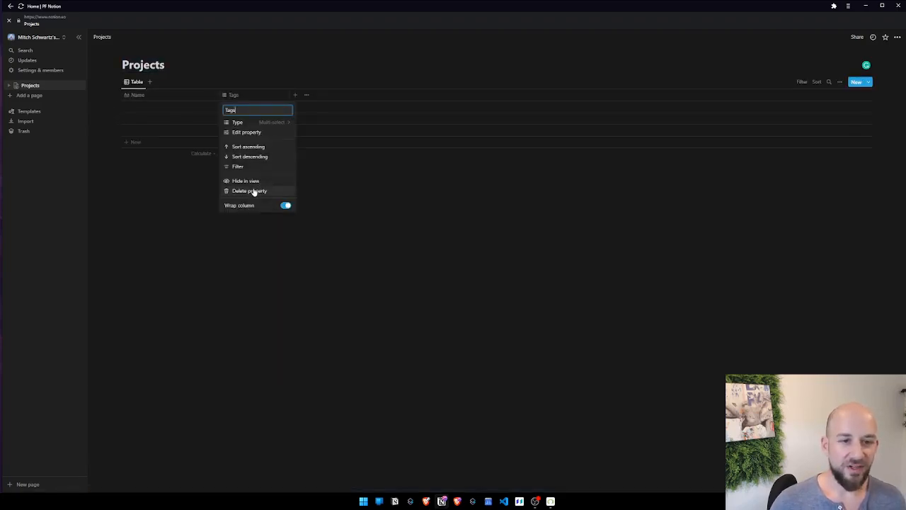
left_click(255, 192)
left_click(490, 266)
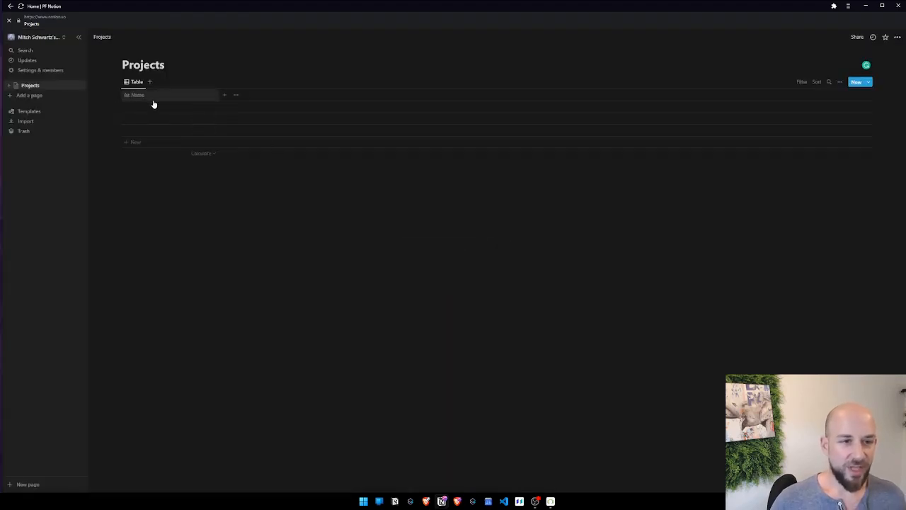
- Add a Status property to the Projects table and create a "Testing / Approval" option in its In Progress group
left_click(224, 95)
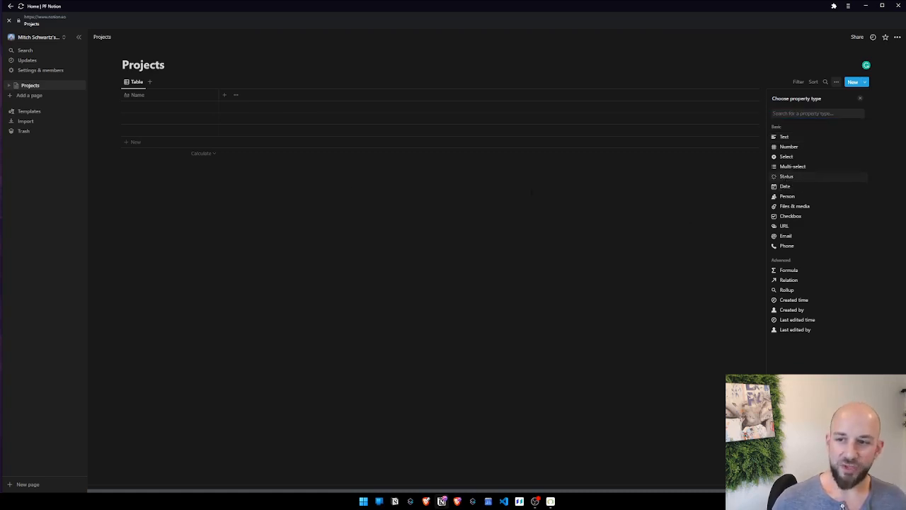
left_click(784, 177)
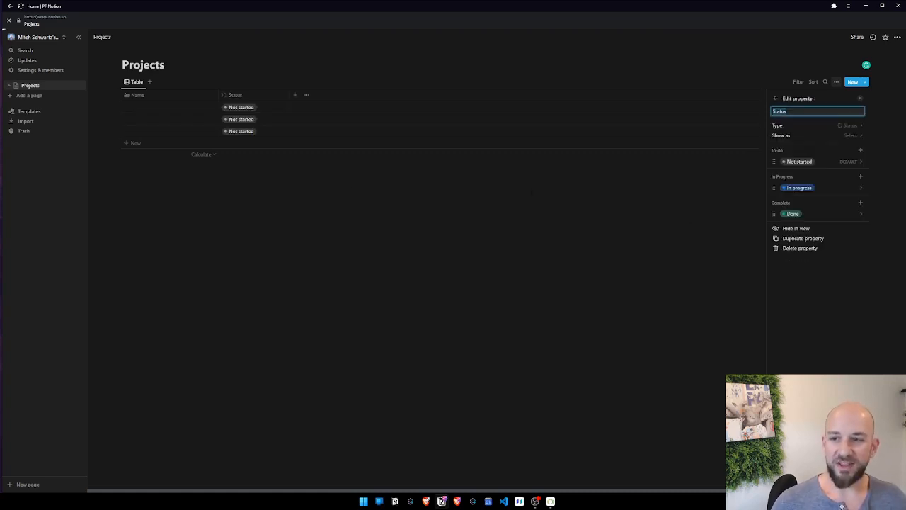
left_click(860, 176)
type("Test")
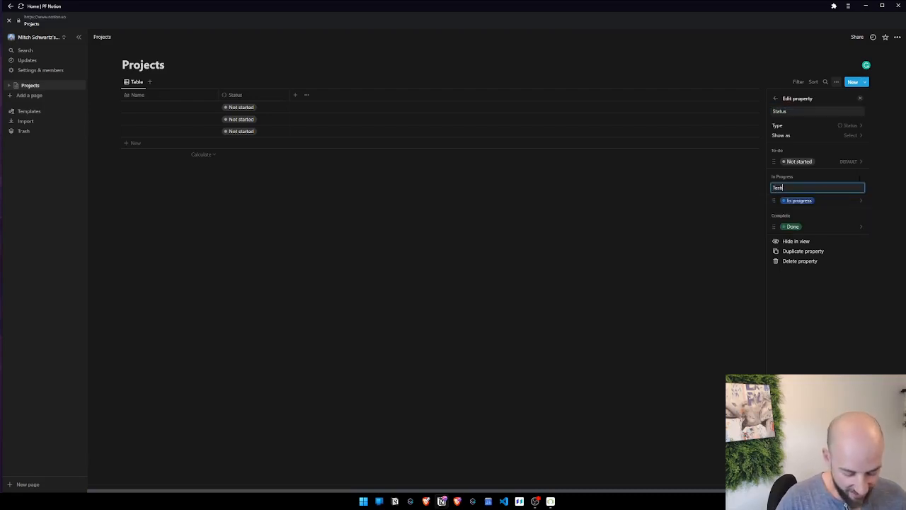
type("ing / Approval")
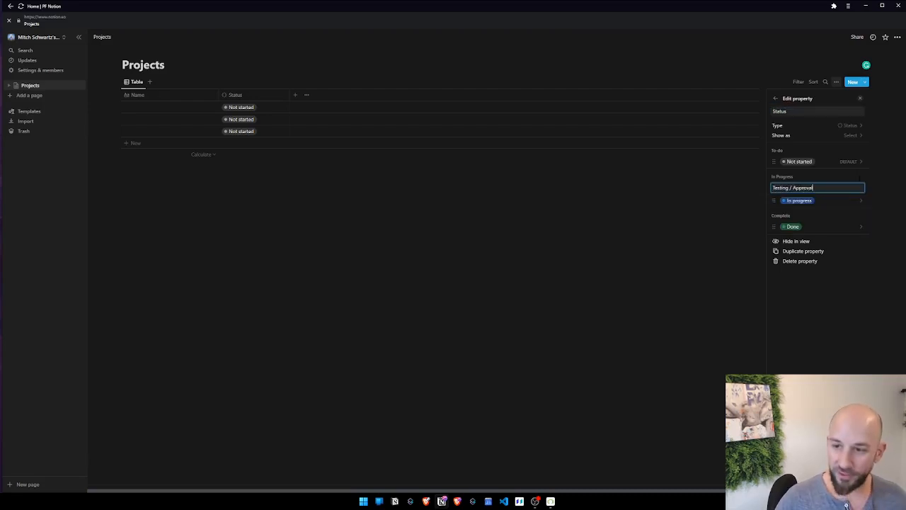
key("Return")
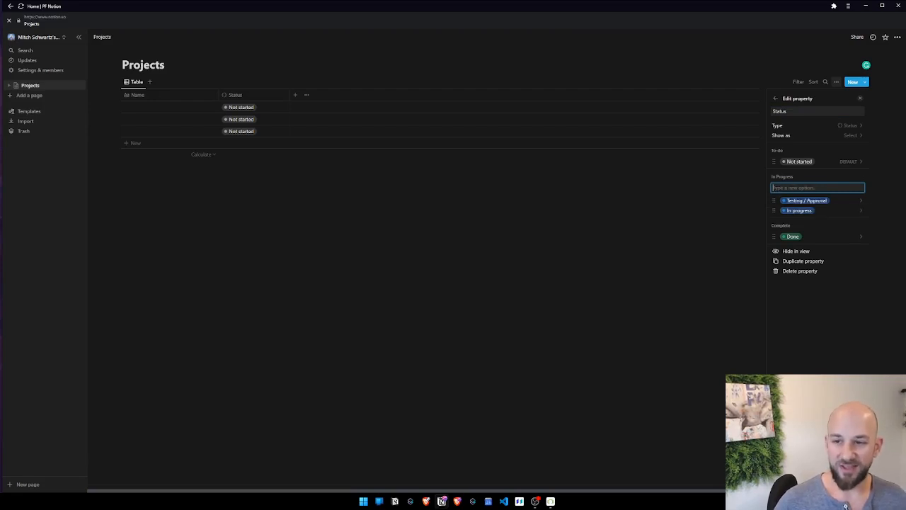
- Move the "Testing / Approval" status option below "In progress" and set its color to purple
left_click_drag(773, 202, 775, 214)
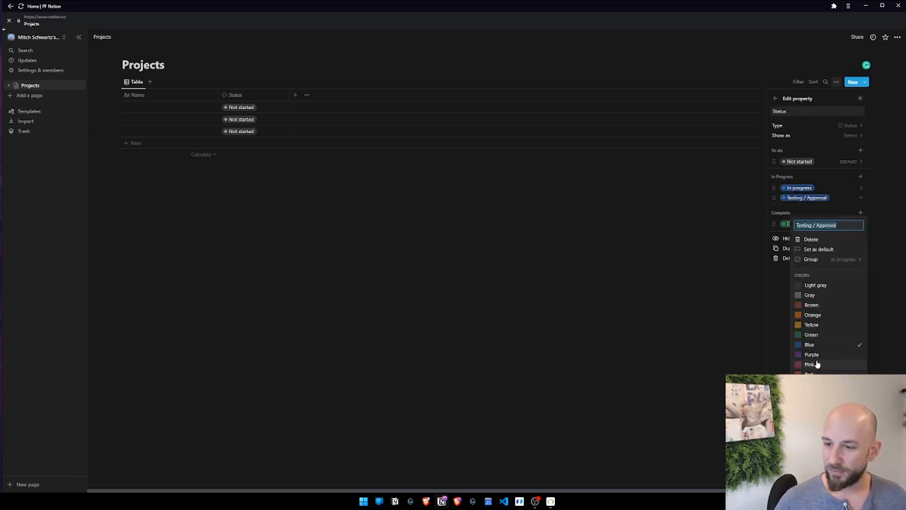
left_click(814, 355)
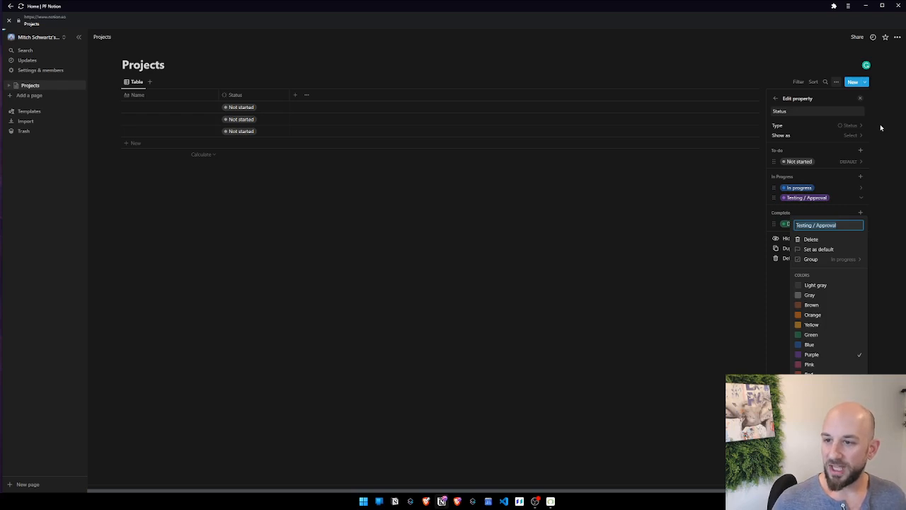
left_click(847, 111)
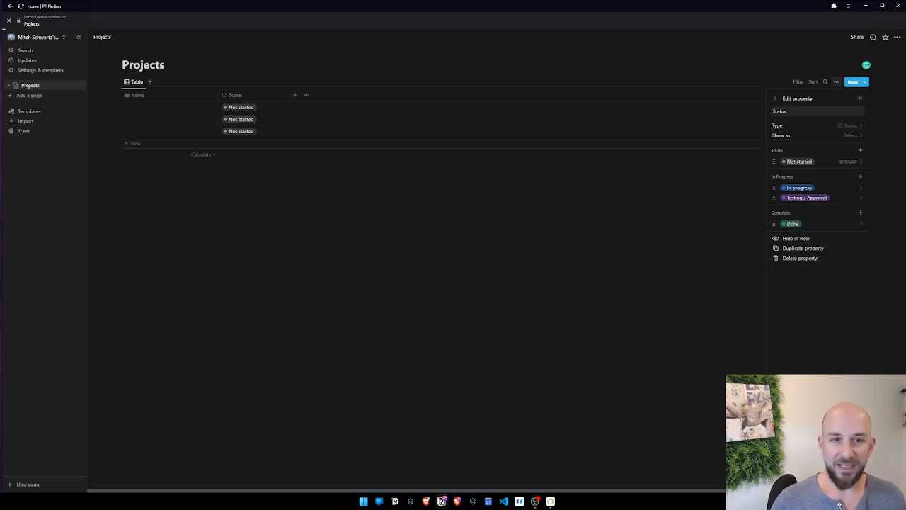
left_click(303, 97)
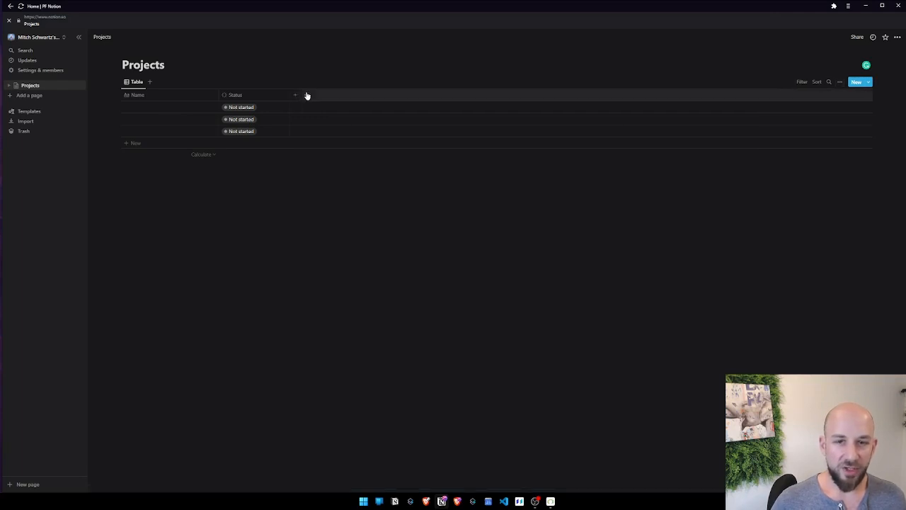
- Add a Person property named "Owner" to the Projects table
left_click(295, 95)
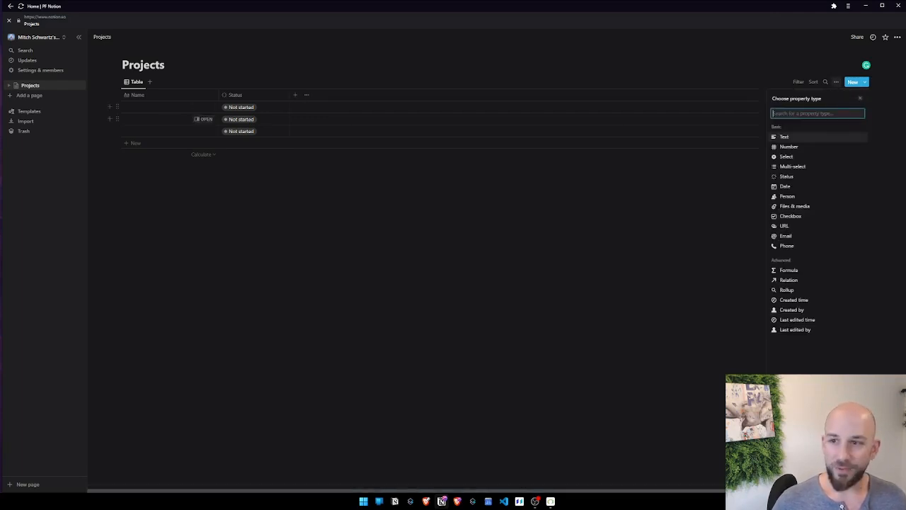
left_click(797, 198)
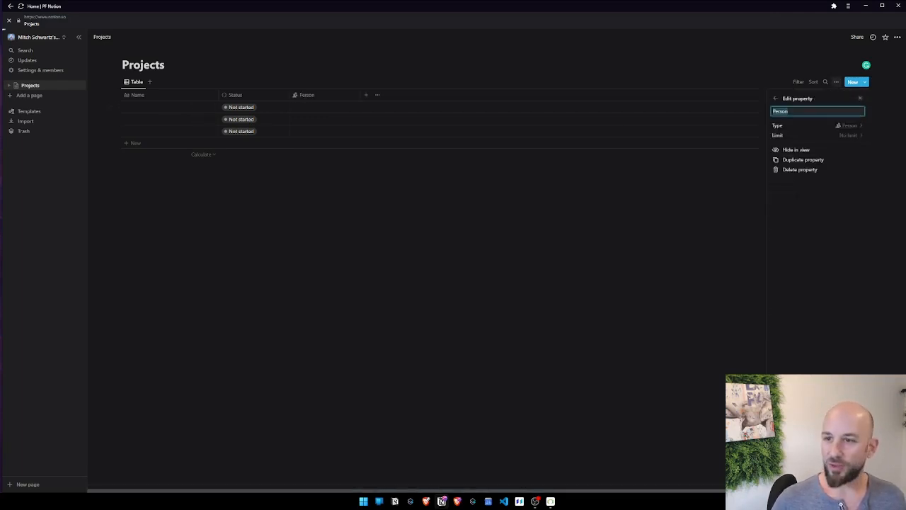
type("Owner")
key("Return")
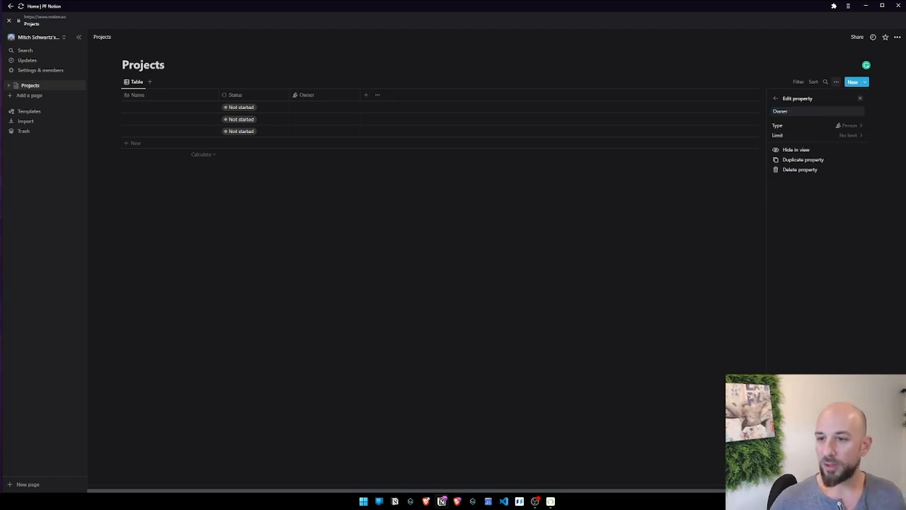
key("Escape")
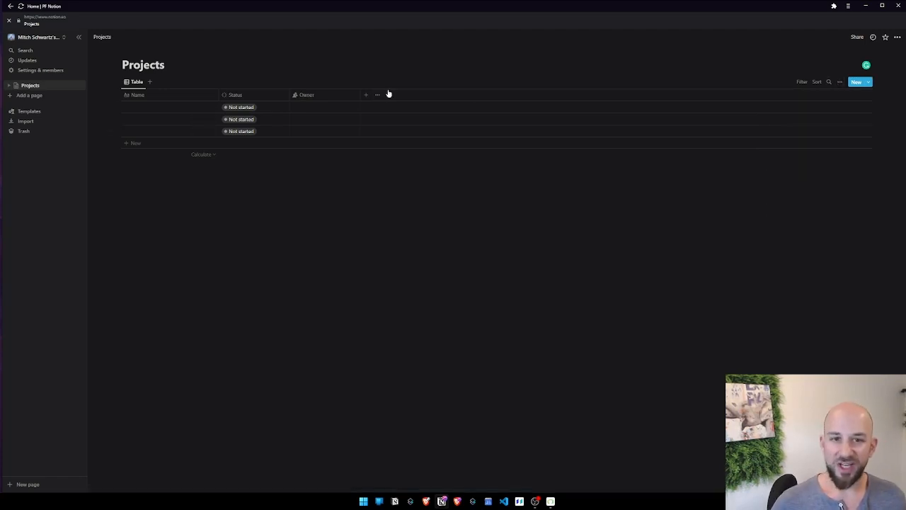
- Add a Date property named "Target Date" to the Projects table
left_click(366, 96)
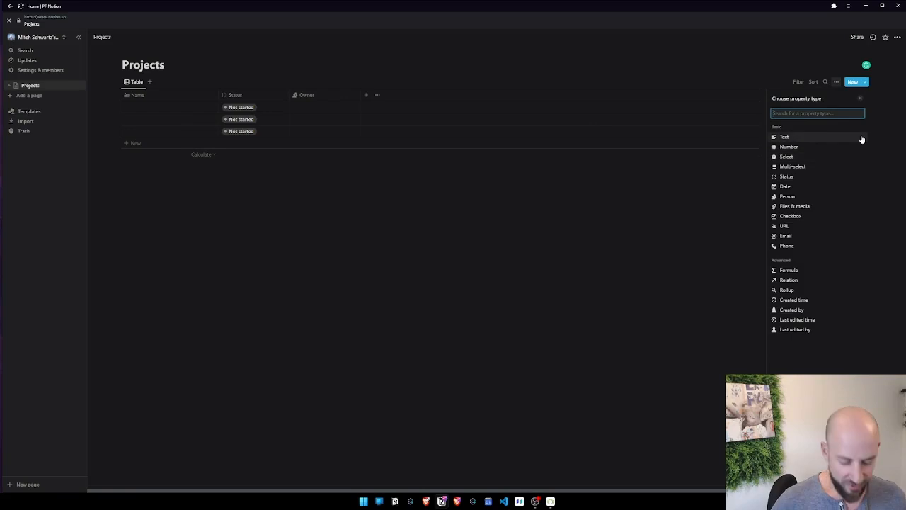
type("Target Date")
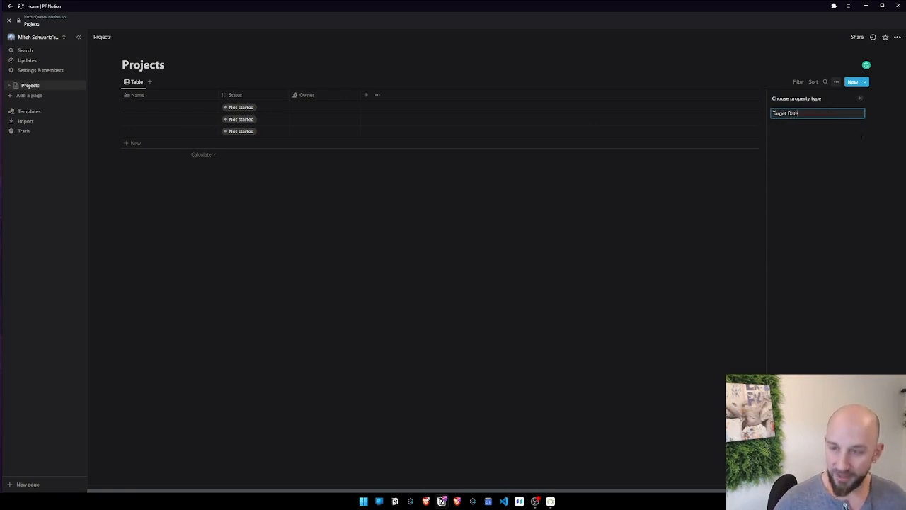
key("ctrl+a")
key("BackSpace")
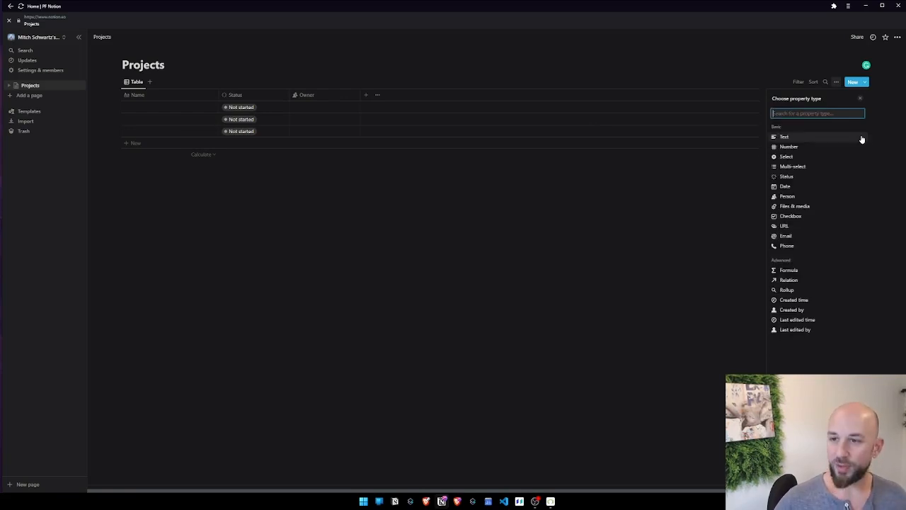
left_click(785, 186)
type("Target Date")
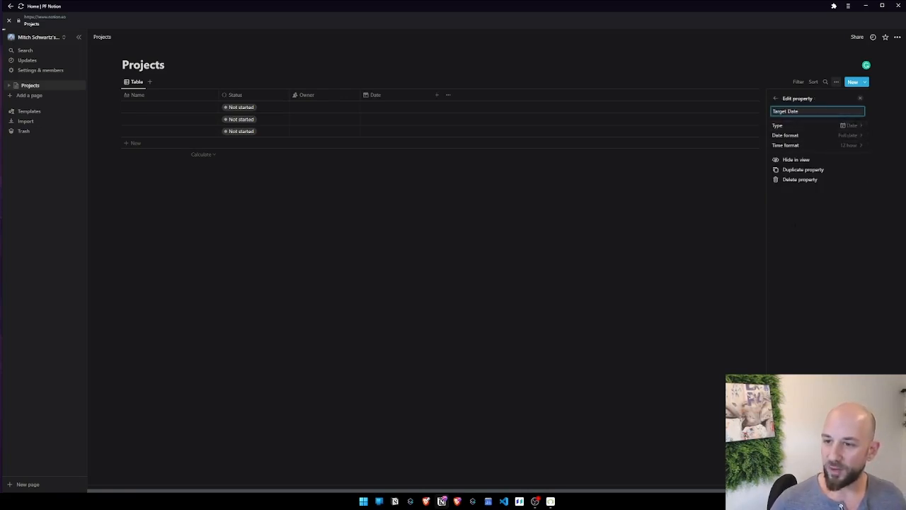
left_click(396, 65)
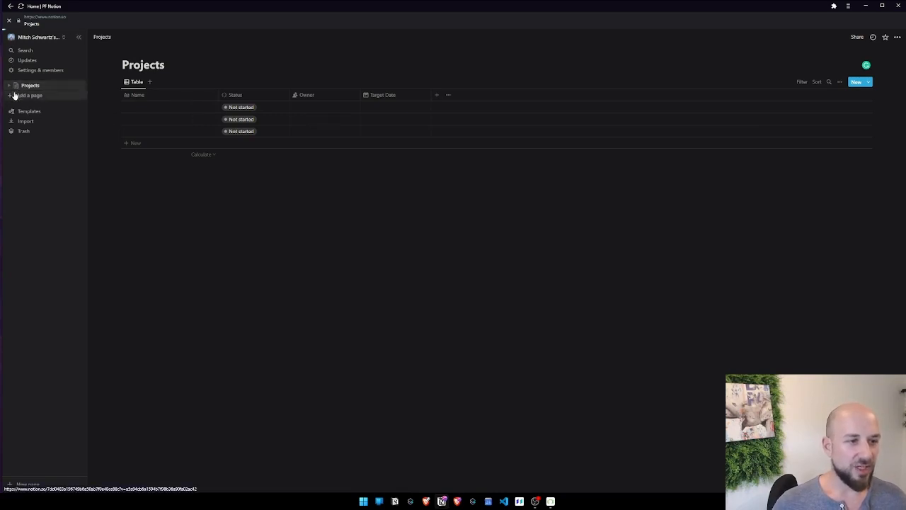
- Give the Projects page an icon and change it to the third of the recent emojis
left_click(138, 51)
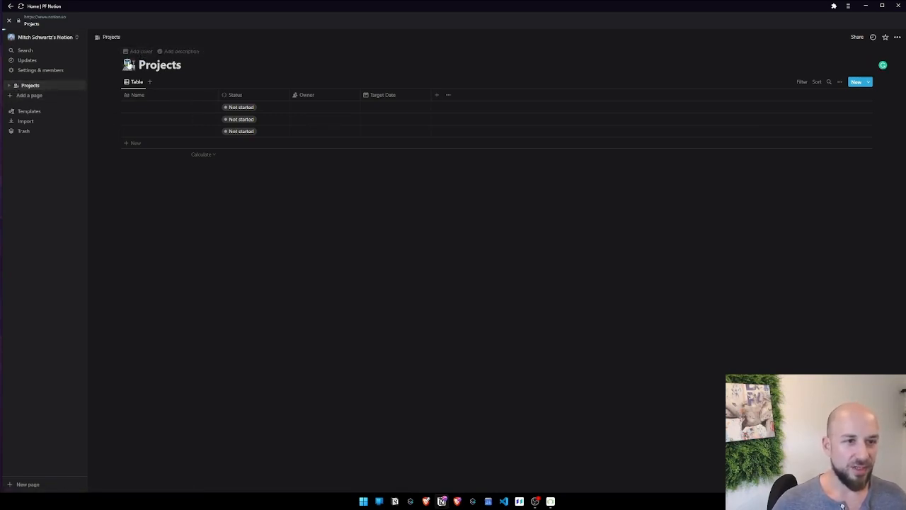
left_click(129, 66)
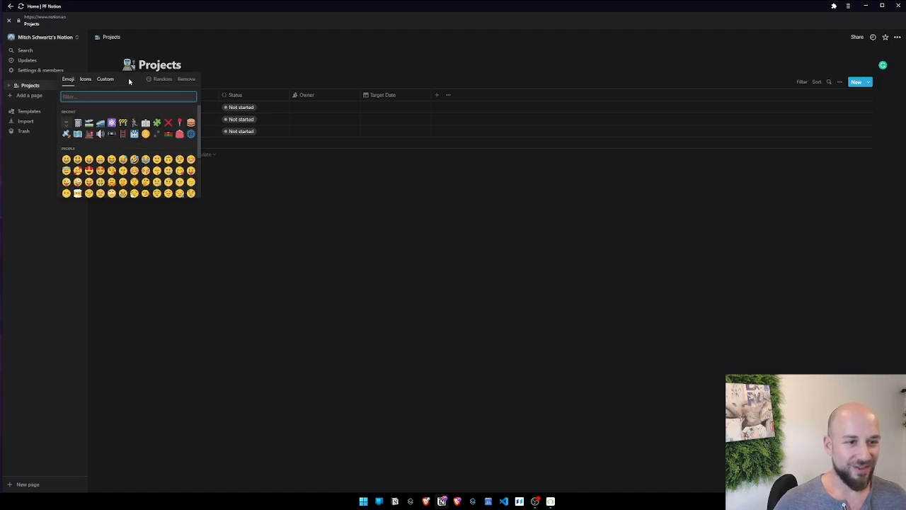
left_click(89, 123)
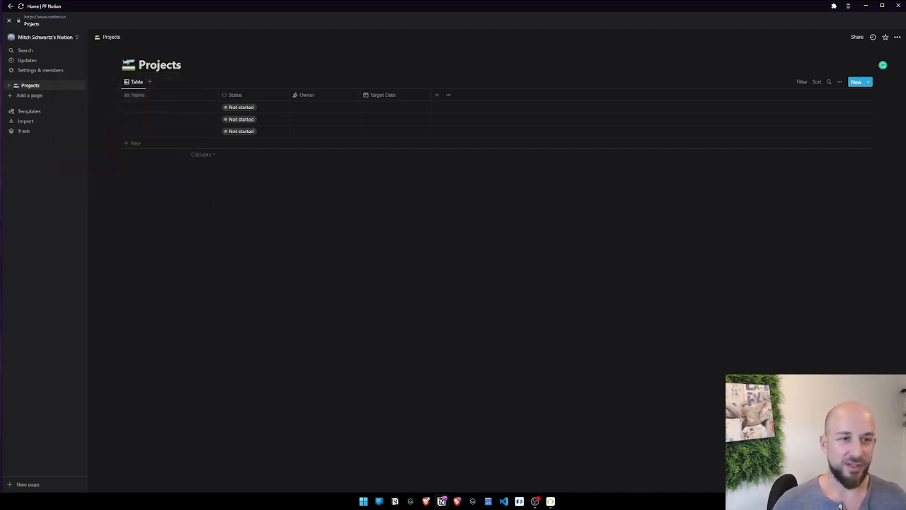
- Create a page titled "Areas" as a gallery view backed by a new database
left_click(52, 96)
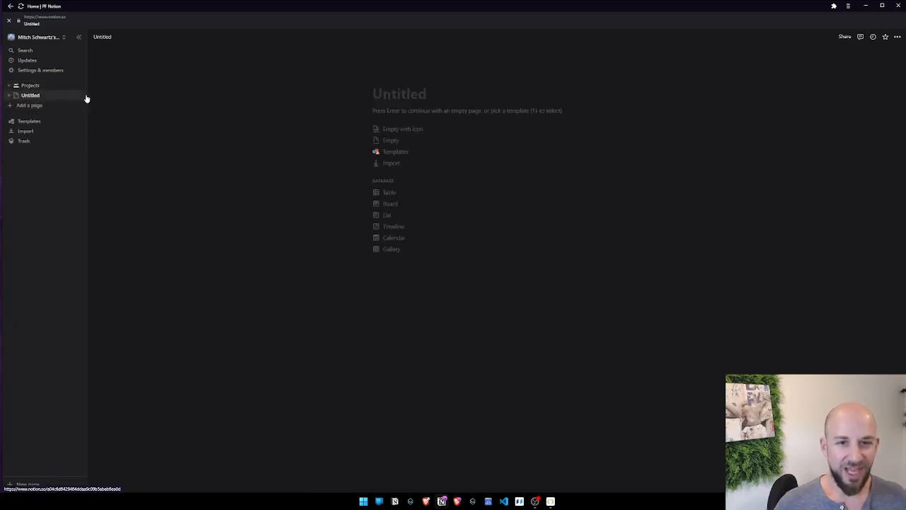
type("Areas")
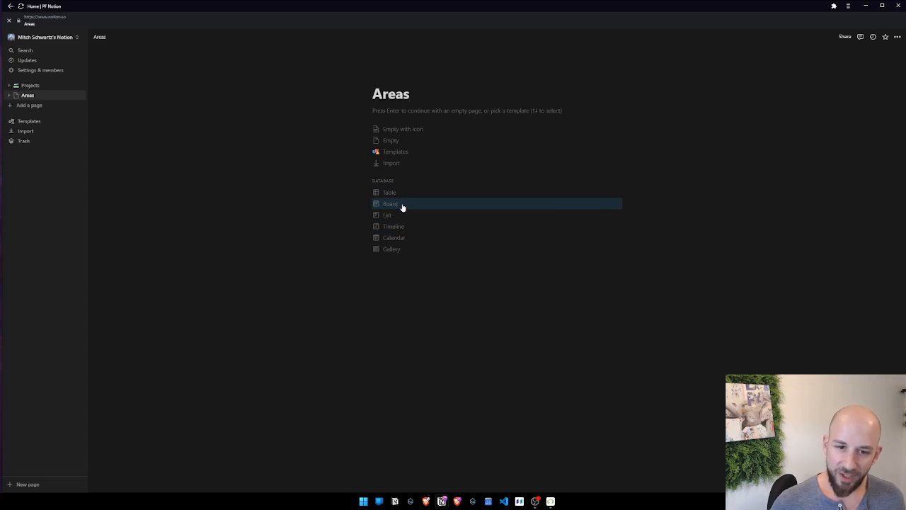
left_click(394, 251)
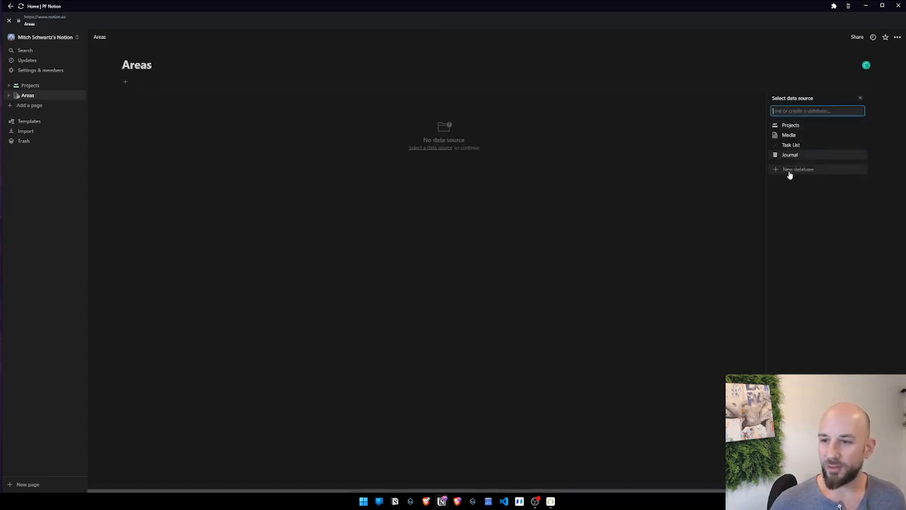
left_click(790, 171)
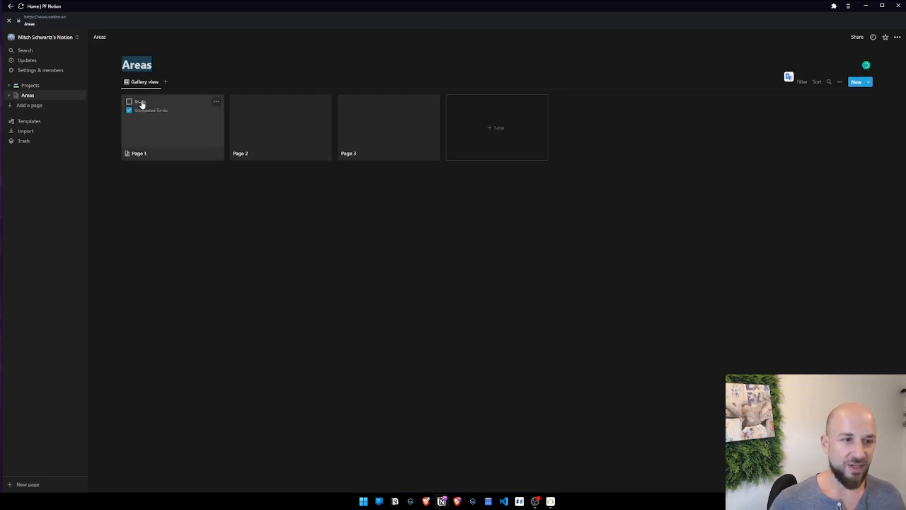
- Delete the sample pages from the Areas gallery and the empty rows from the Projects table
left_click_drag(448, 235, 320, 141)
key("Delete")
left_click_drag(121, 115, 287, 111)
left_click(29, 84)
key("Delete")
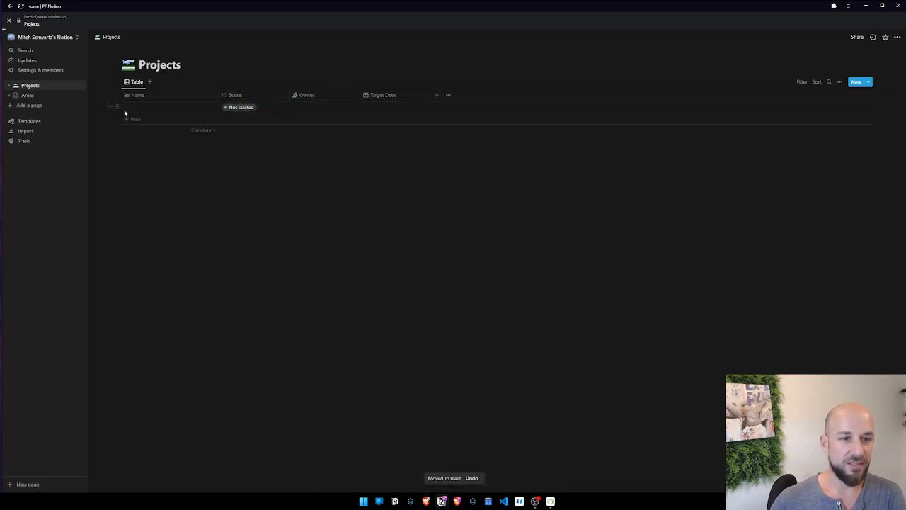
left_click_drag(123, 113, 200, 107)
key("Delete")
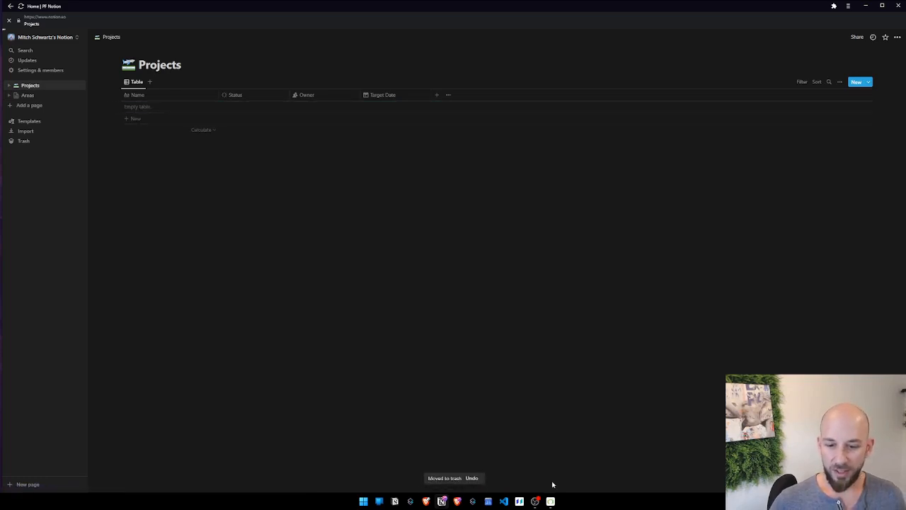
left_click(437, 96)
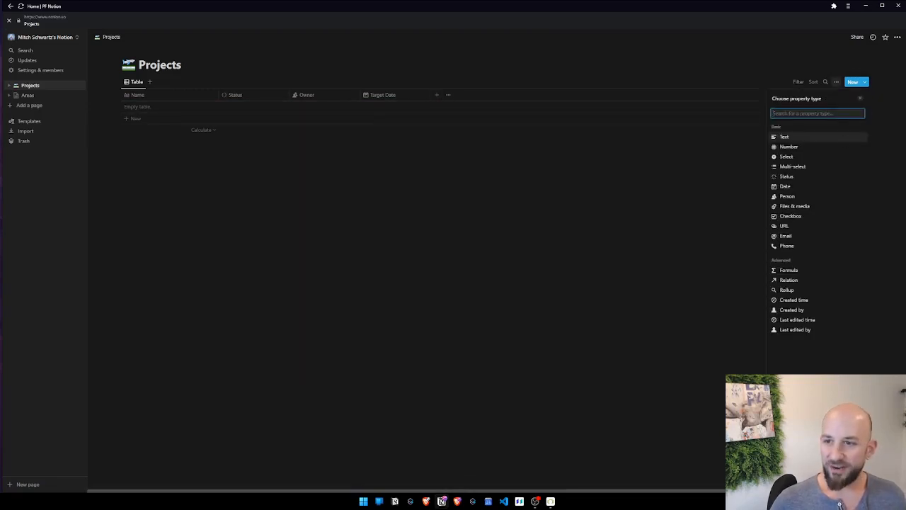
type("area")
key("BackSpace")
key("BackSpace")
key("BackSpace")
key("BackSpace")
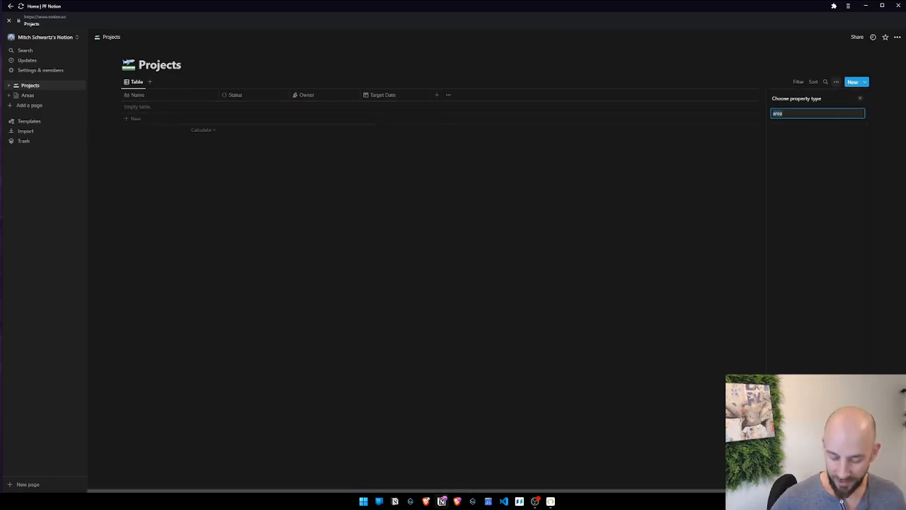
type("re")
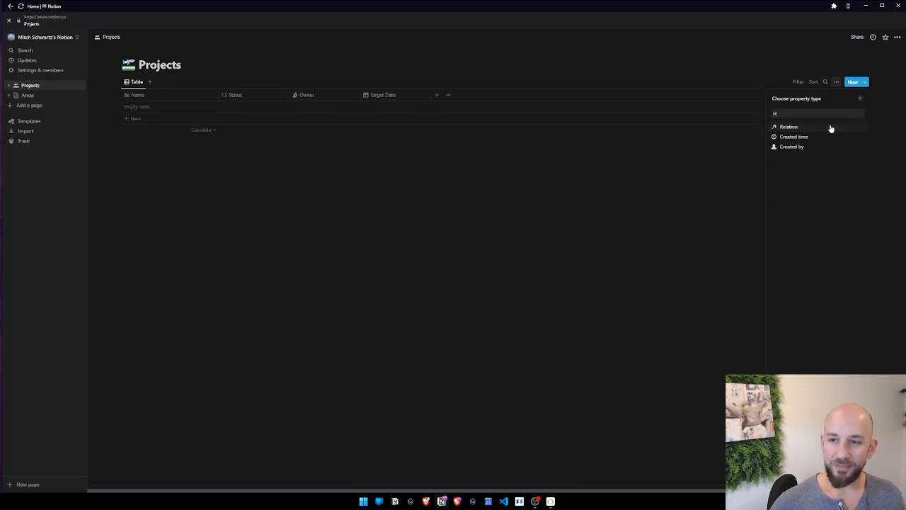
left_click(829, 127)
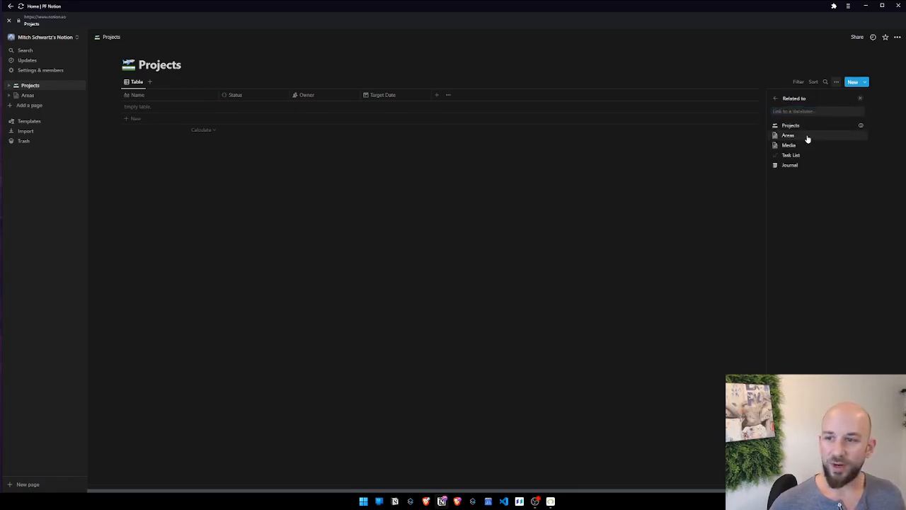
left_click(807, 137)
left_click(862, 144)
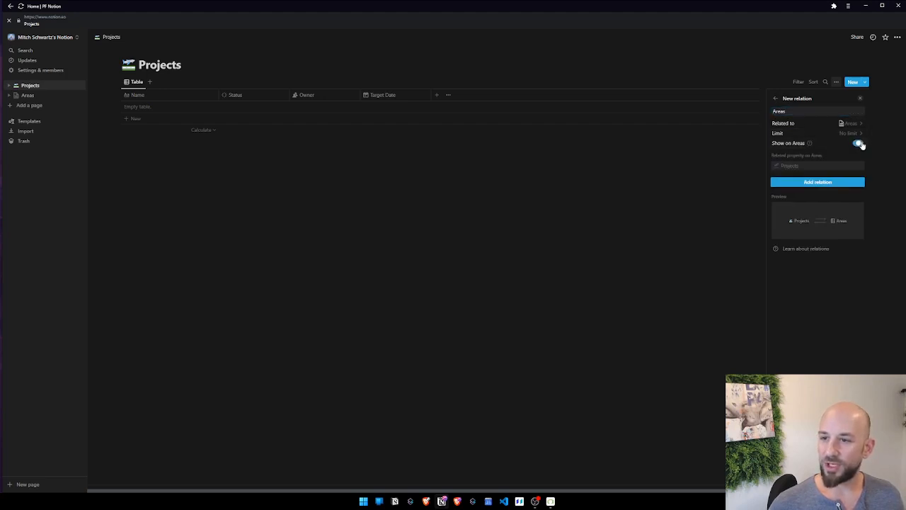
left_click(860, 99)
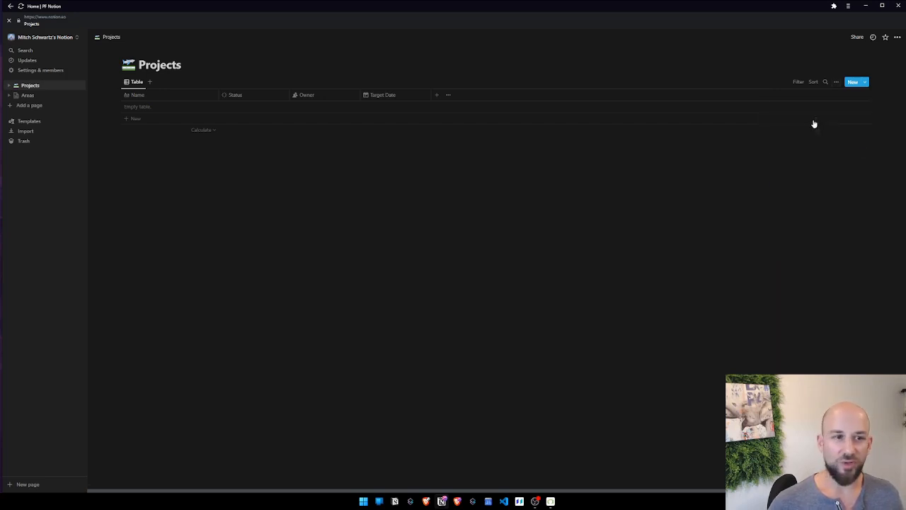
- Change the Areas page's icon to a tree emoji
left_click(40, 96)
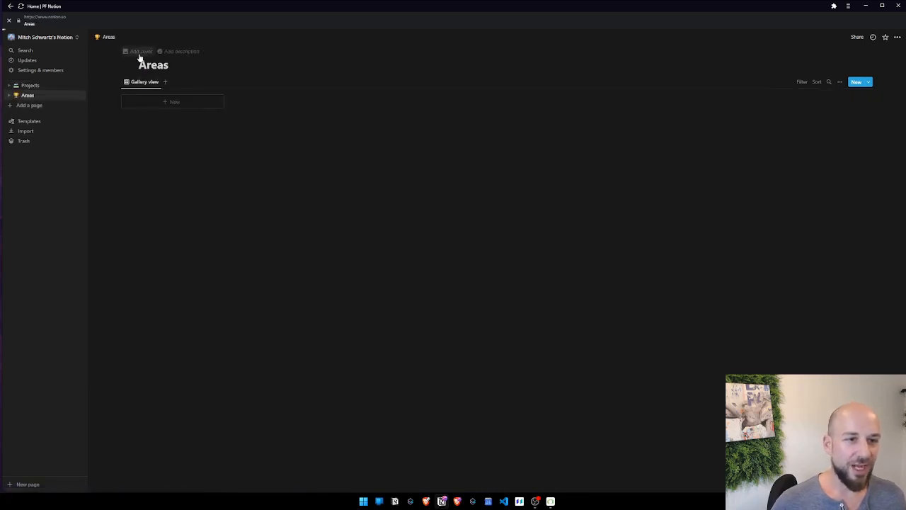
left_click(136, 51)
left_click(128, 65)
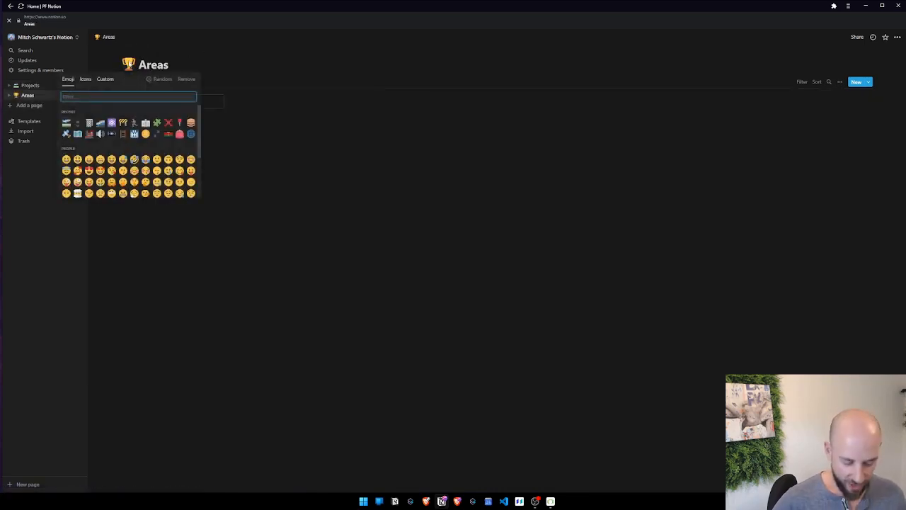
type("tree")
left_click(90, 113)
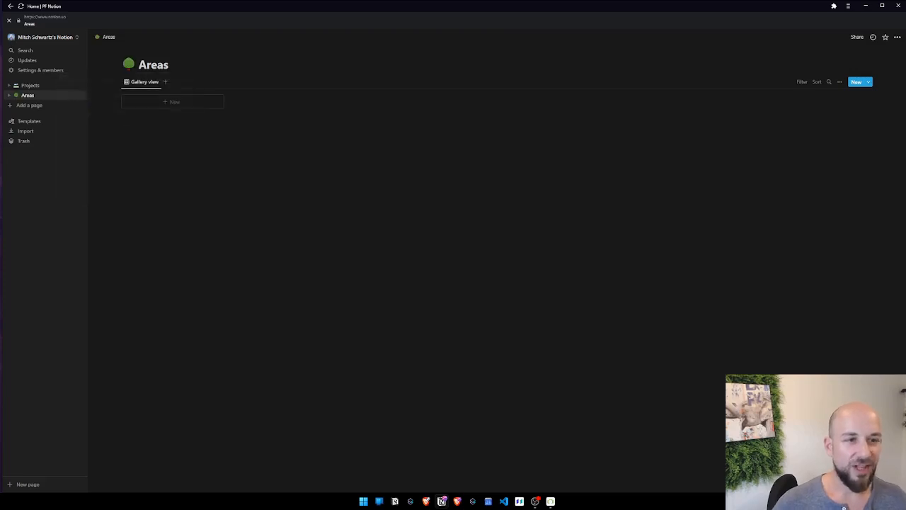
- Add a Relation property to the Projects table linked to the Areas database, with the related Projects property shown on Areas
left_click(44, 86)
left_click(437, 95)
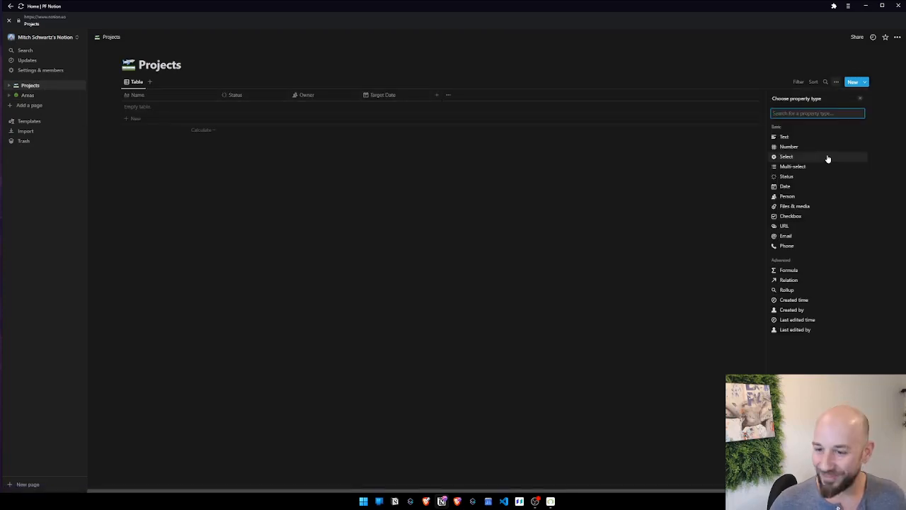
left_click(806, 280)
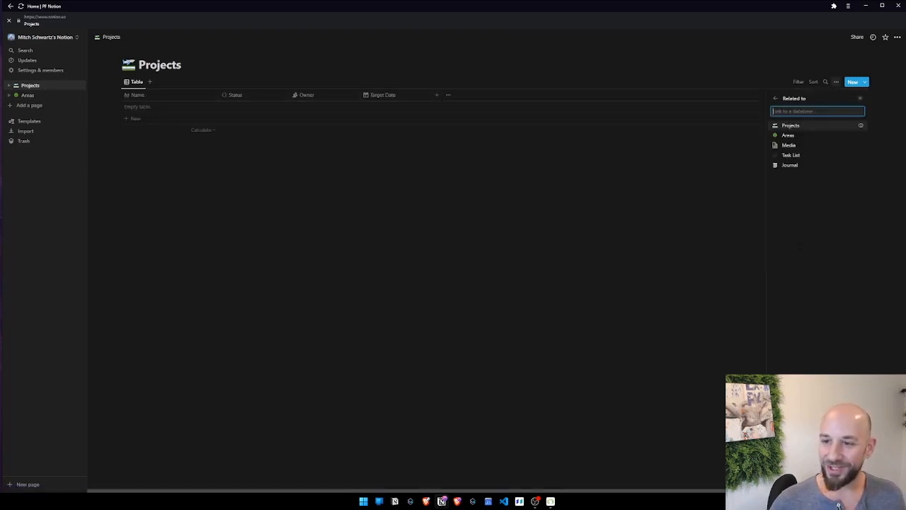
left_click(794, 136)
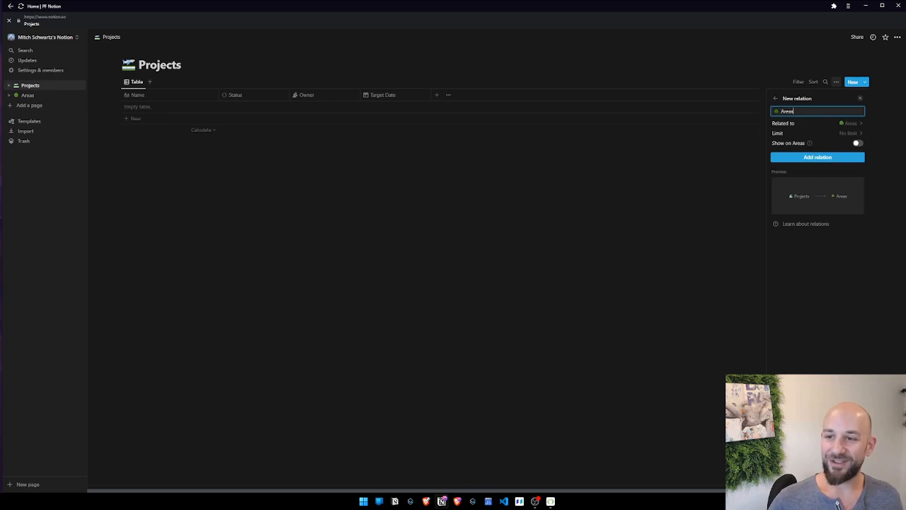
left_click(857, 144)
left_click(831, 183)
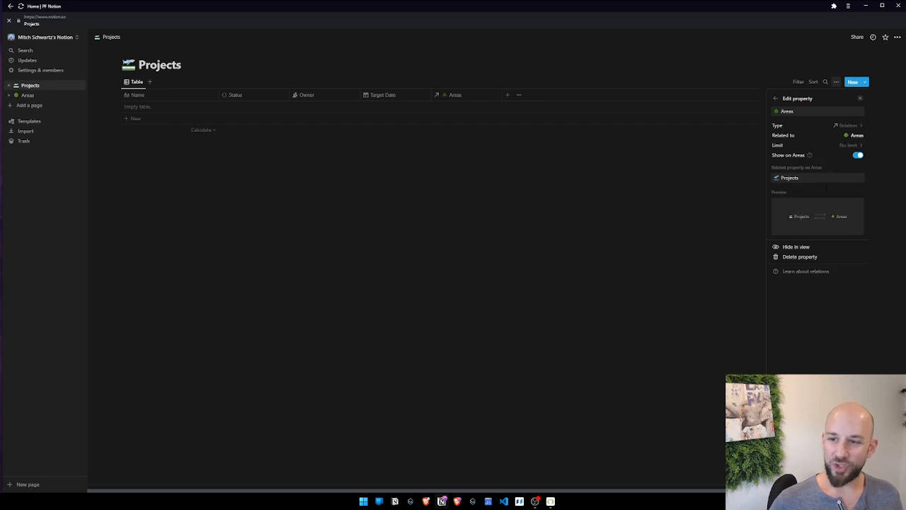
key("Escape")
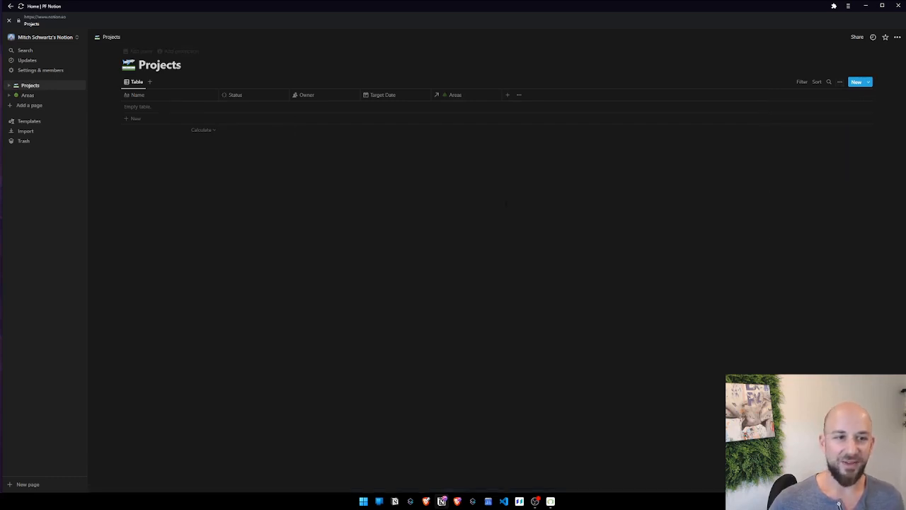
- Change the Projects table view to the Board layout and turn on column colors
left_click(135, 82)
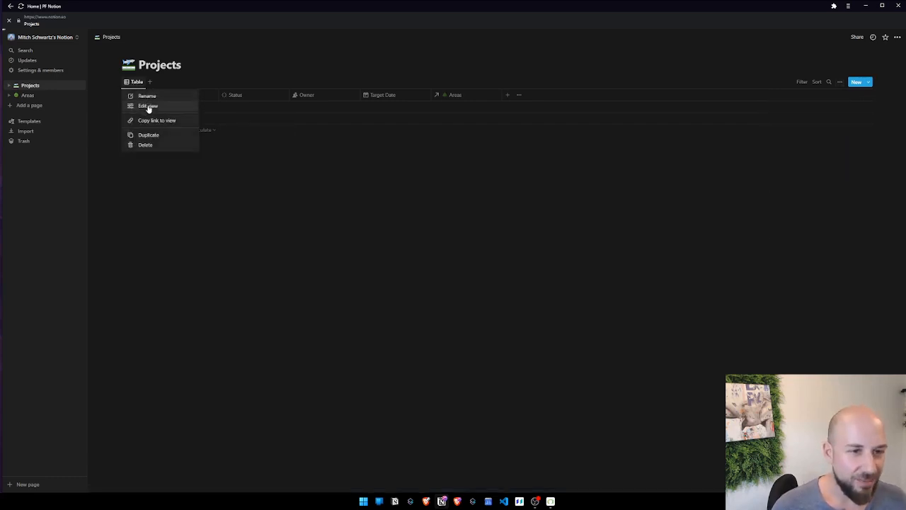
left_click(147, 106)
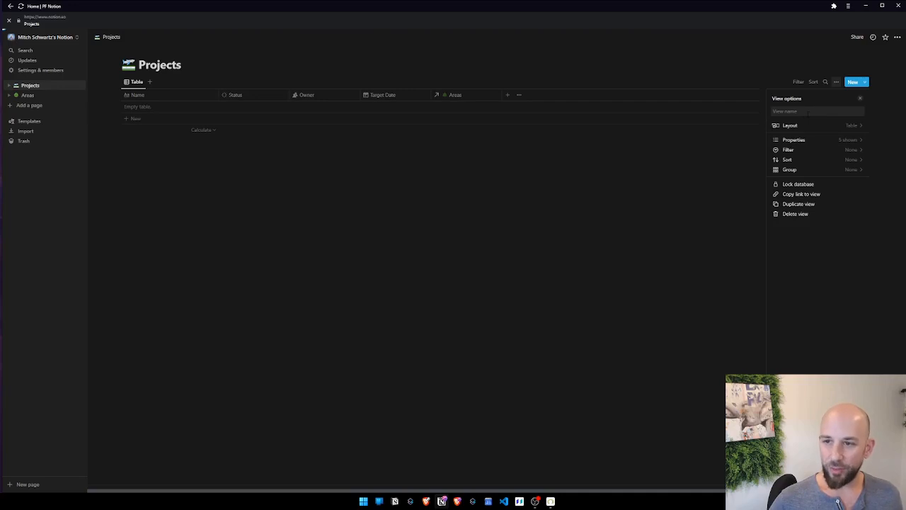
left_click(811, 125)
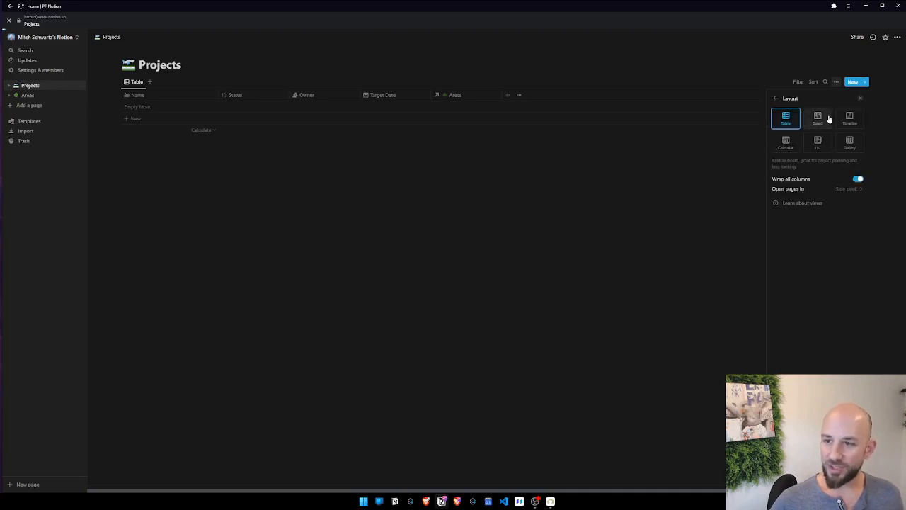
left_click(823, 119)
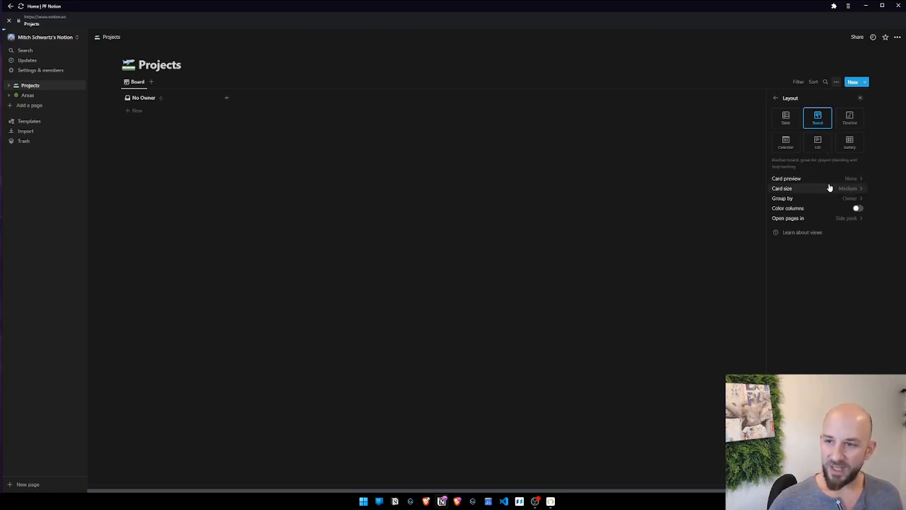
right_click(856, 208)
left_click(829, 259)
left_click(858, 208)
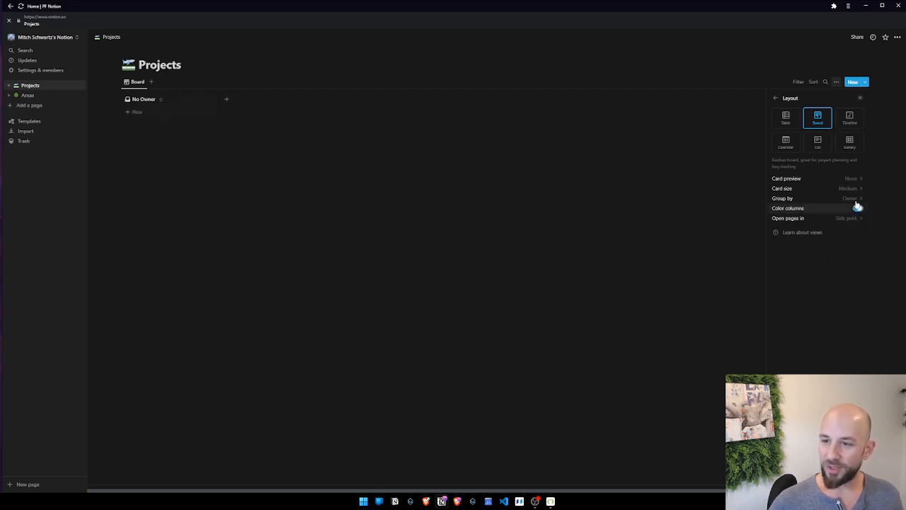
- Group the Projects board by Status with Manual group sorting and colored columns
left_click(857, 200)
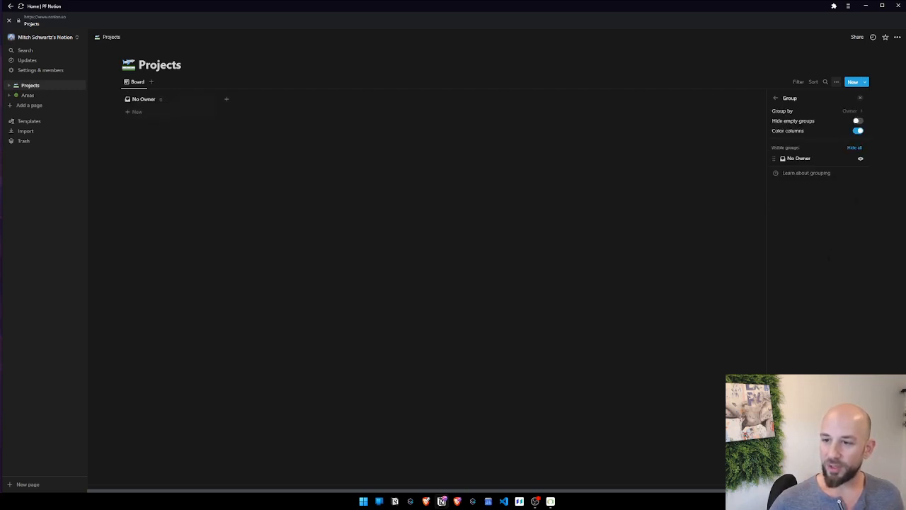
left_click(795, 111)
left_click(793, 145)
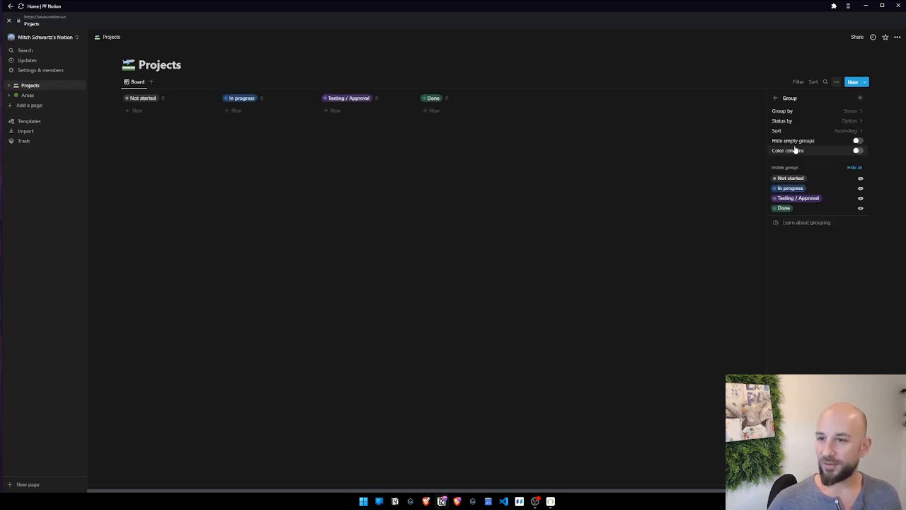
left_click(844, 131)
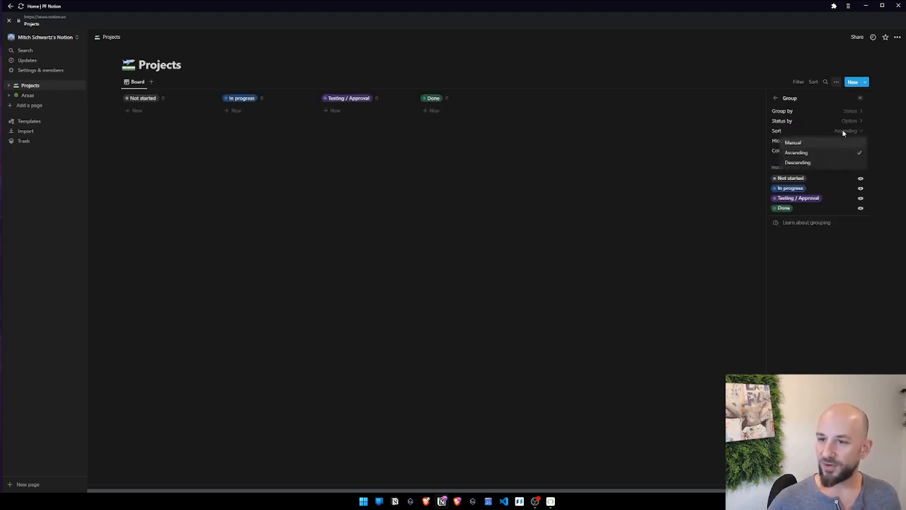
left_click(853, 145)
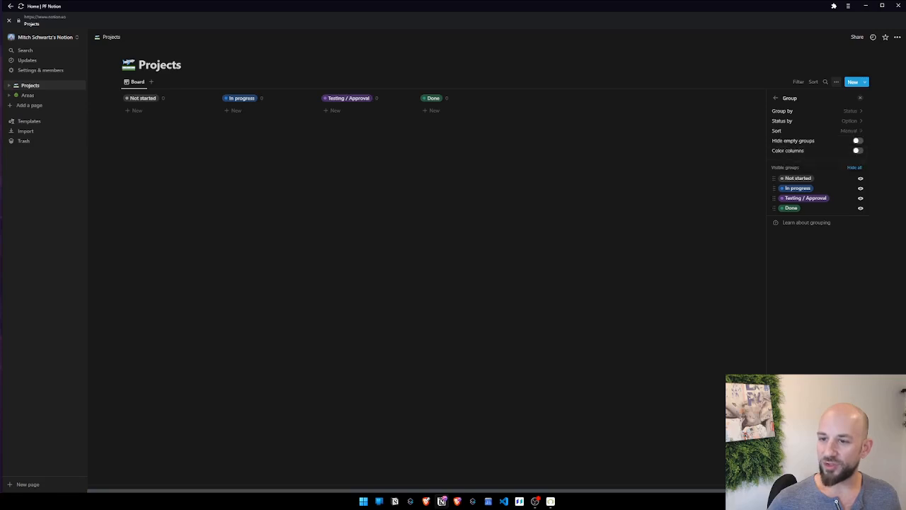
left_click(858, 150)
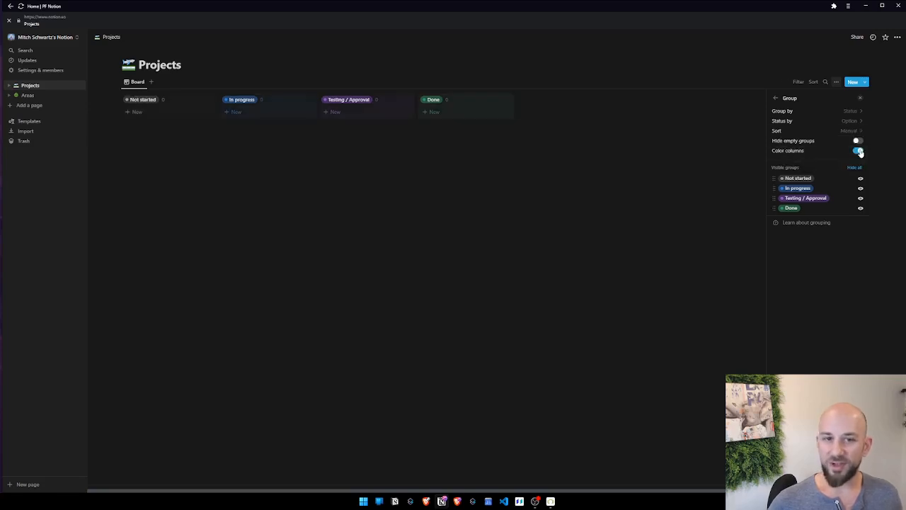
left_click(860, 98)
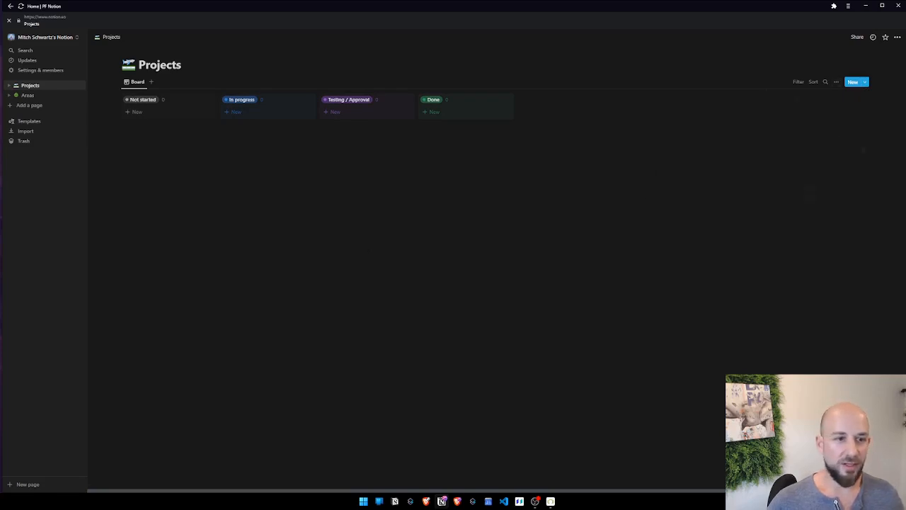
- Create a new page in the Areas gallery titled "abc corp | Client"
left_click(27, 95)
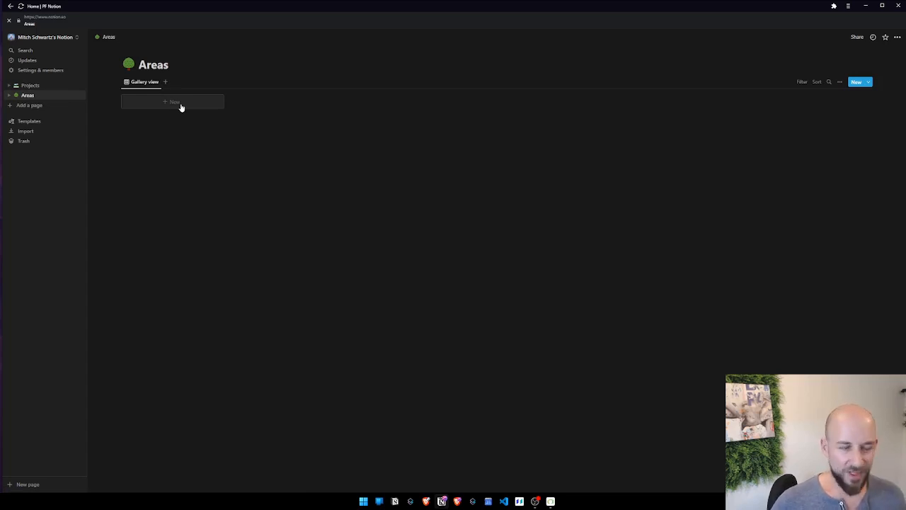
left_click(181, 103)
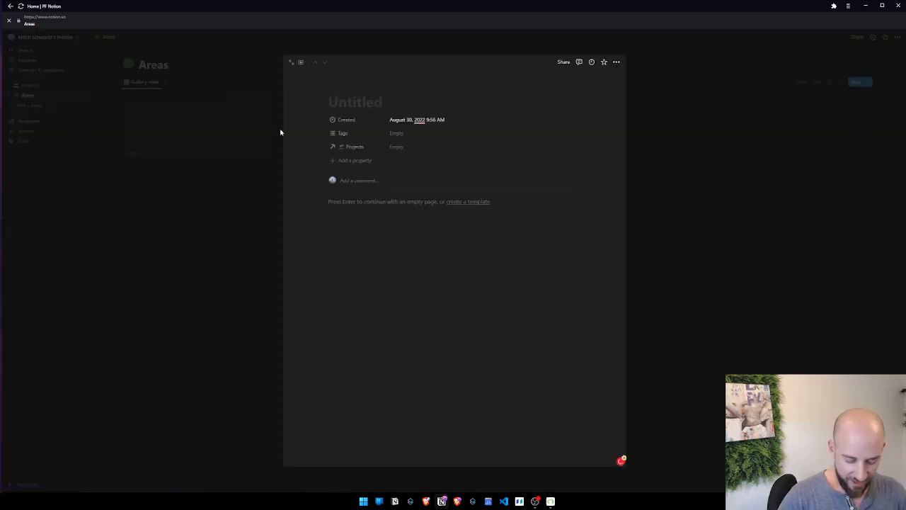
type("C")
key("BackSpace")
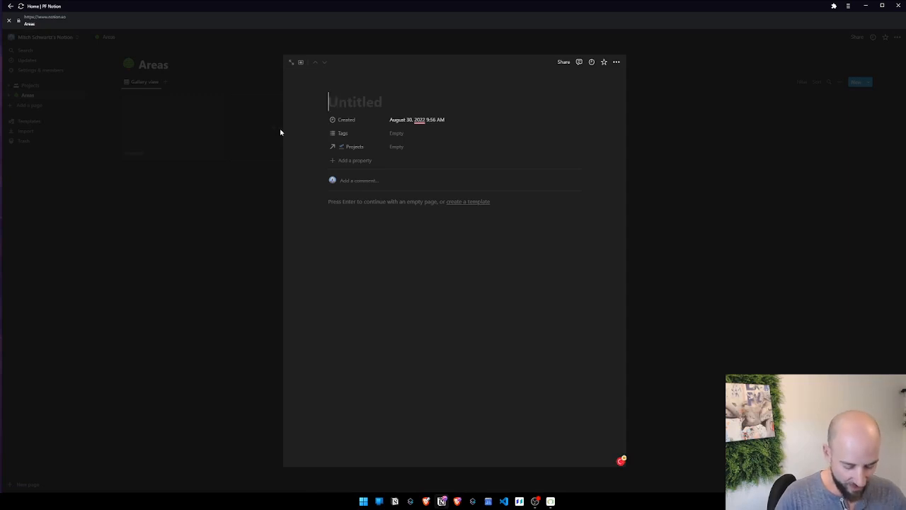
type("abc corp")
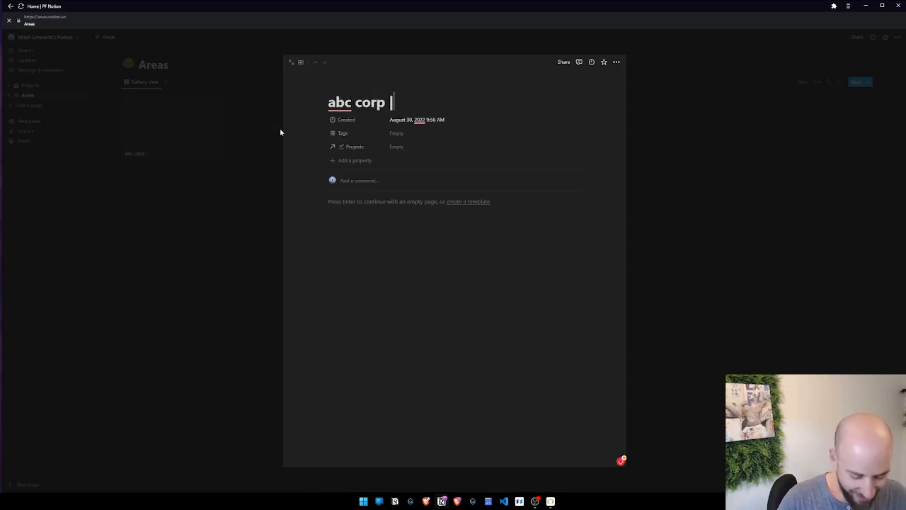
type(" | Client")
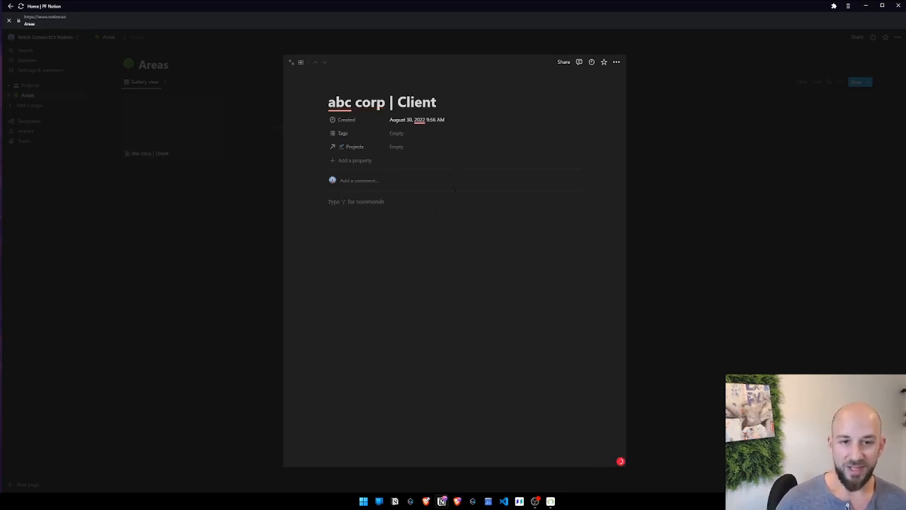
left_click(415, 146)
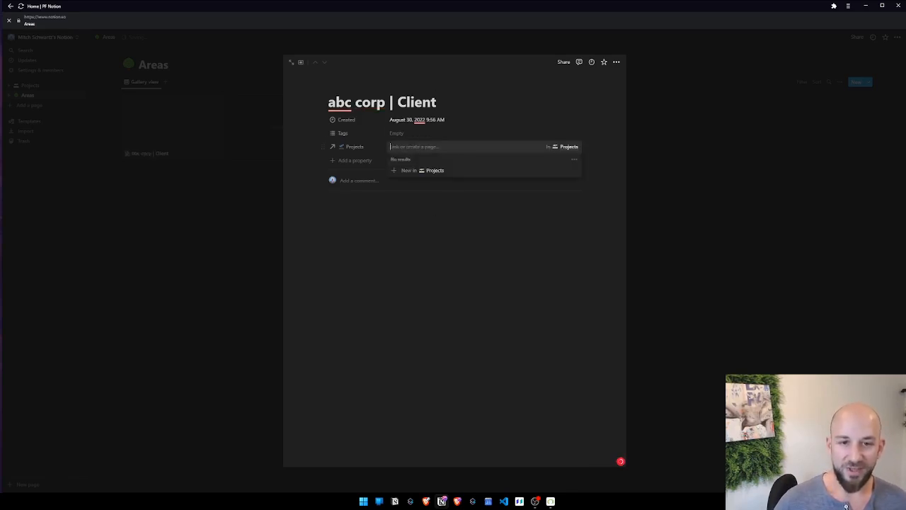
left_click(395, 260)
mouse_move(346, 107)
left_click(346, 146)
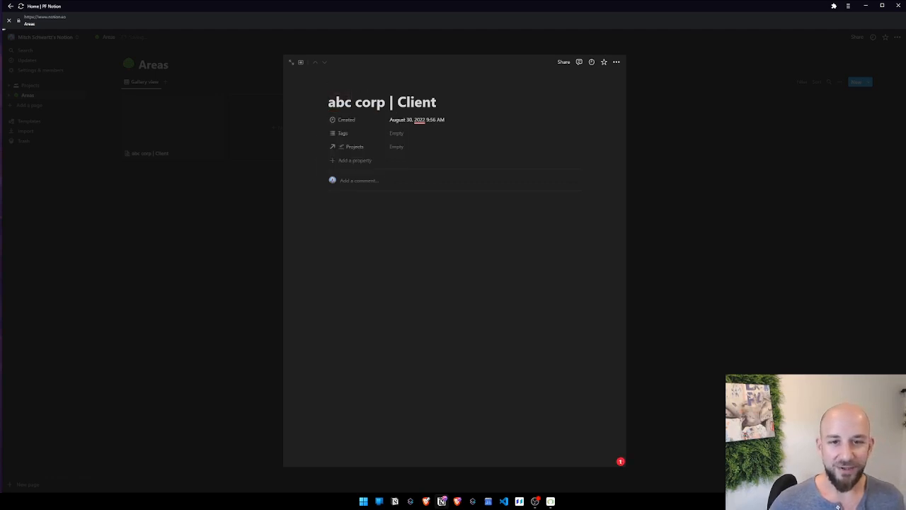
- Delete the Tags property from the "abc corp | Client" page, close the page, and return to the Projects board
right_click(327, 136)
left_click(319, 142)
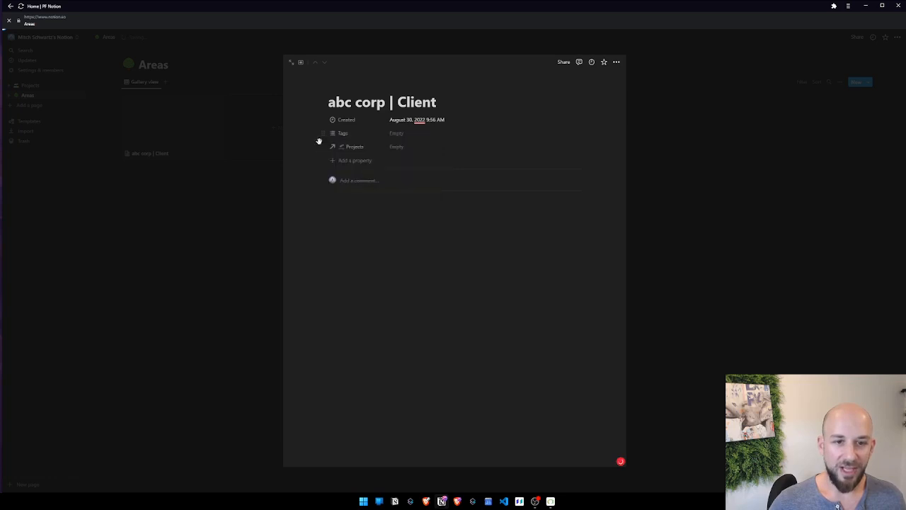
left_click(322, 132)
left_click(321, 132)
left_click(325, 135)
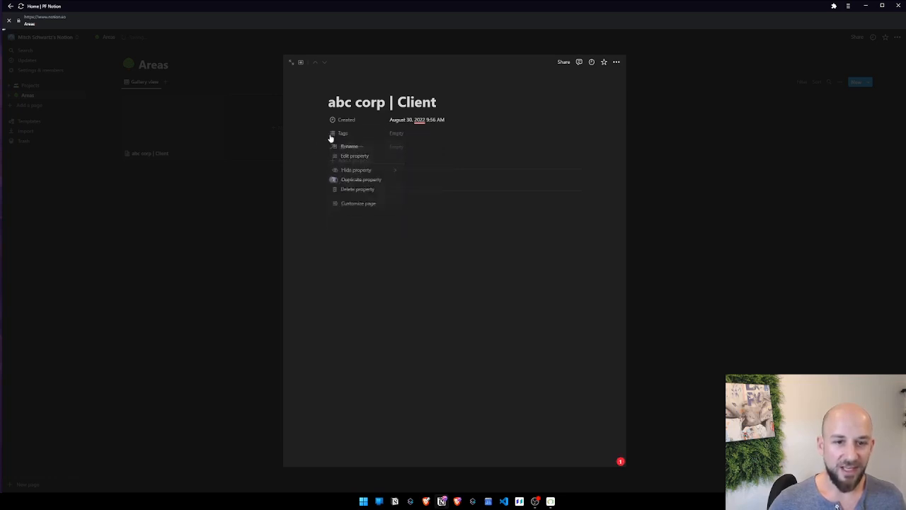
left_click(324, 132)
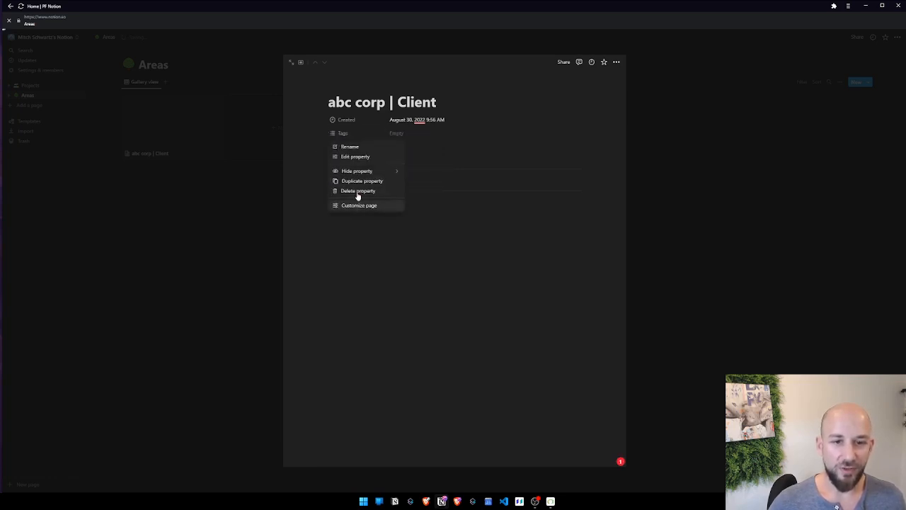
left_click(358, 191)
left_click(441, 267)
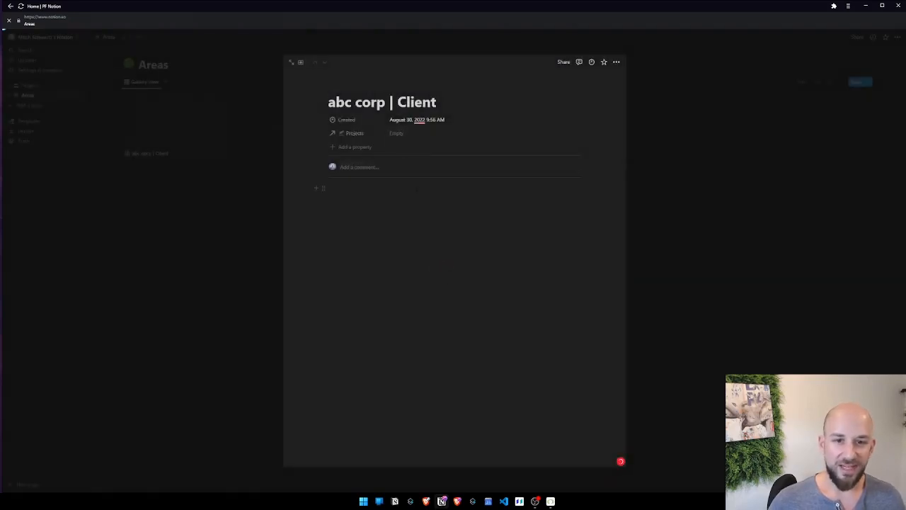
left_click(236, 244)
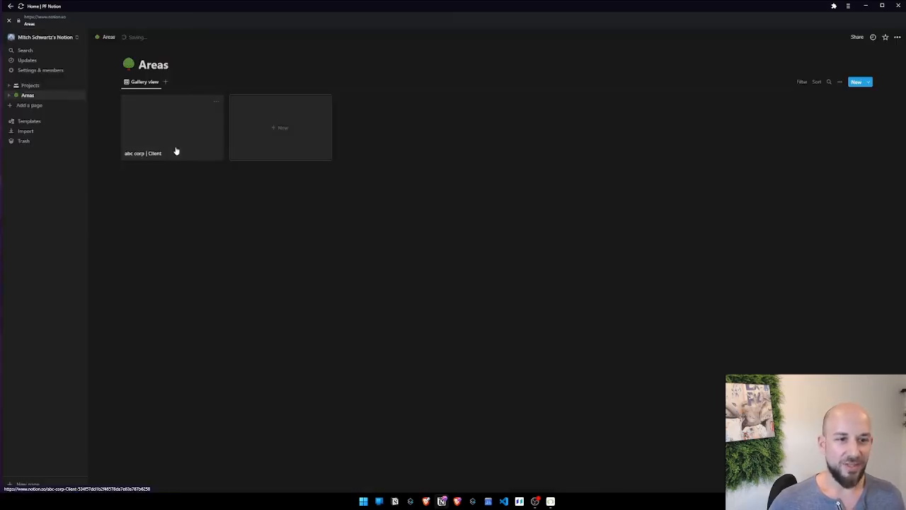
left_click(39, 86)
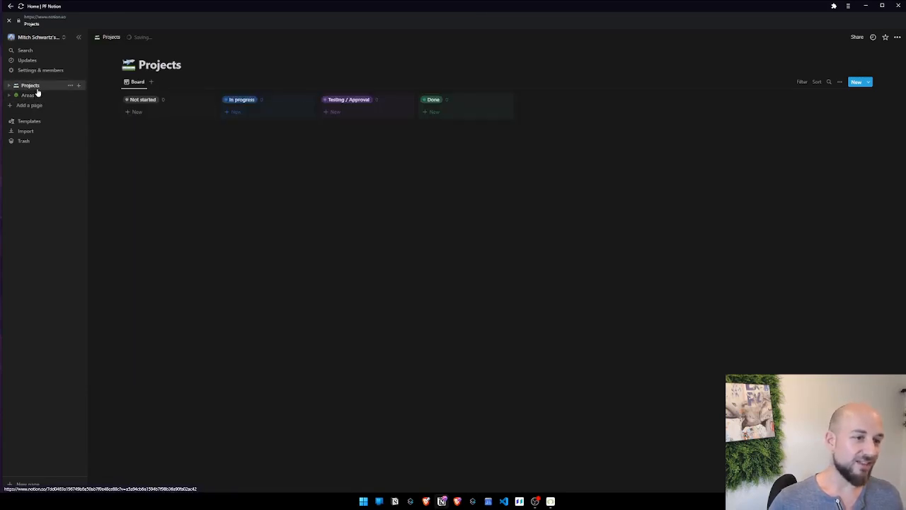
left_click(80, 86)
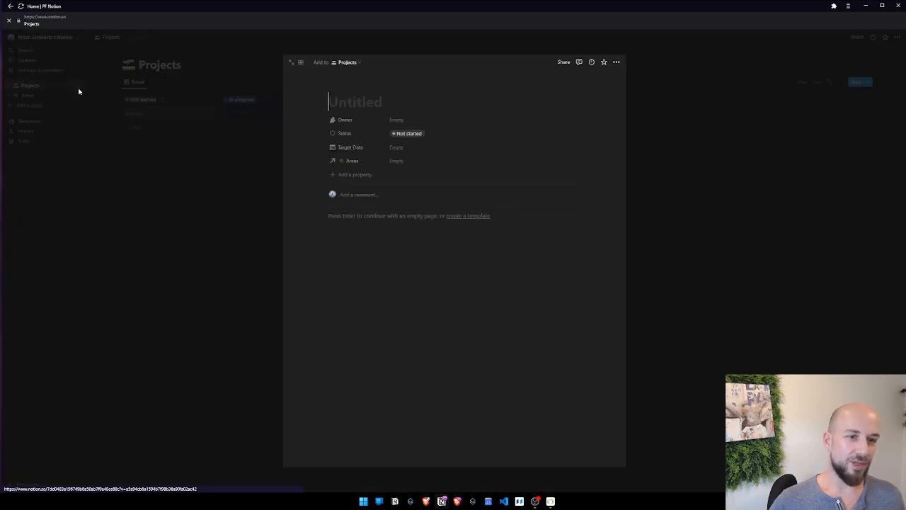
left_click(702, 128)
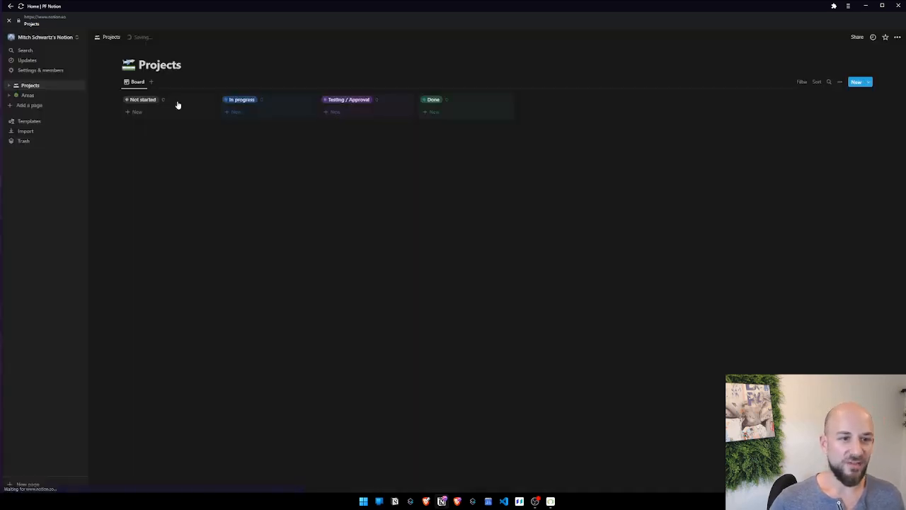
left_click(134, 112)
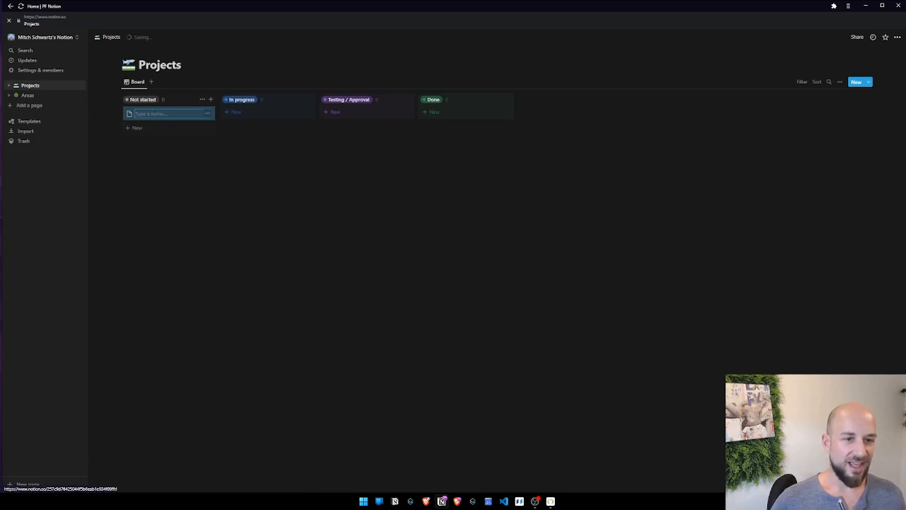
key("Escape")
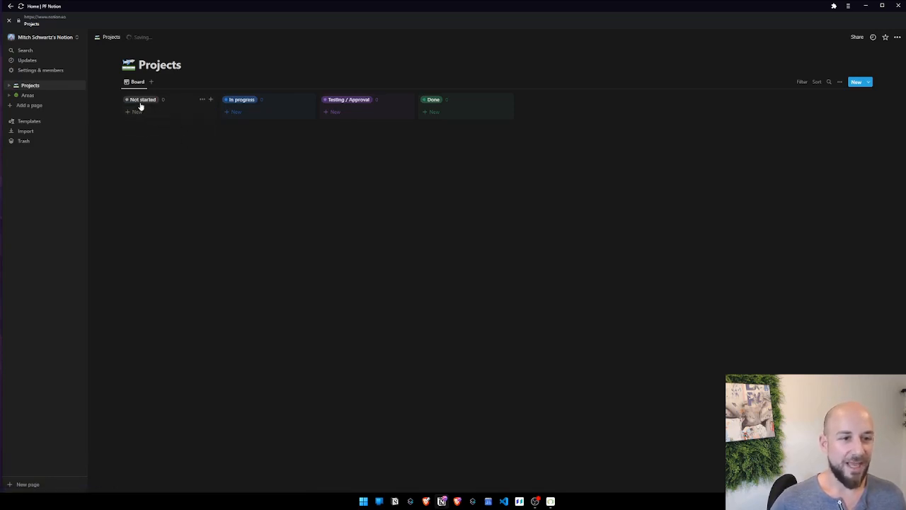
- Sub-group the Projects board by the Areas relation property
left_click(840, 83)
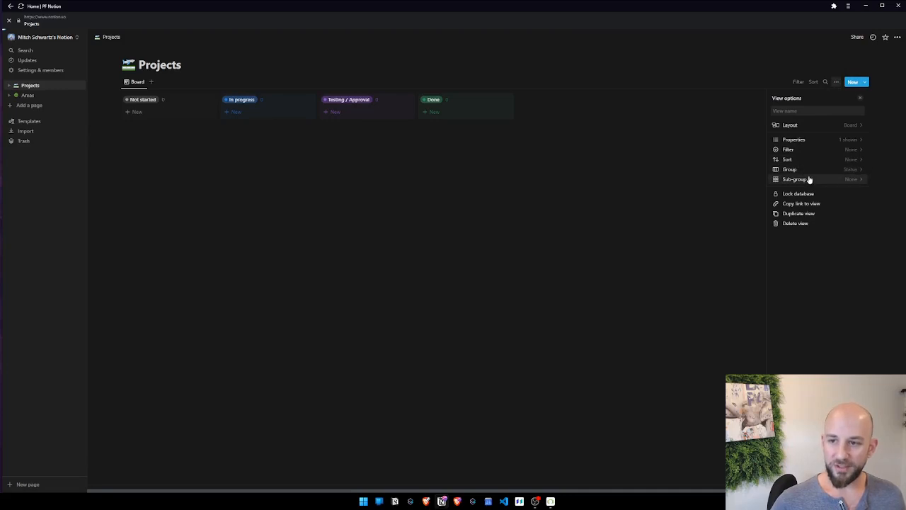
left_click(809, 180)
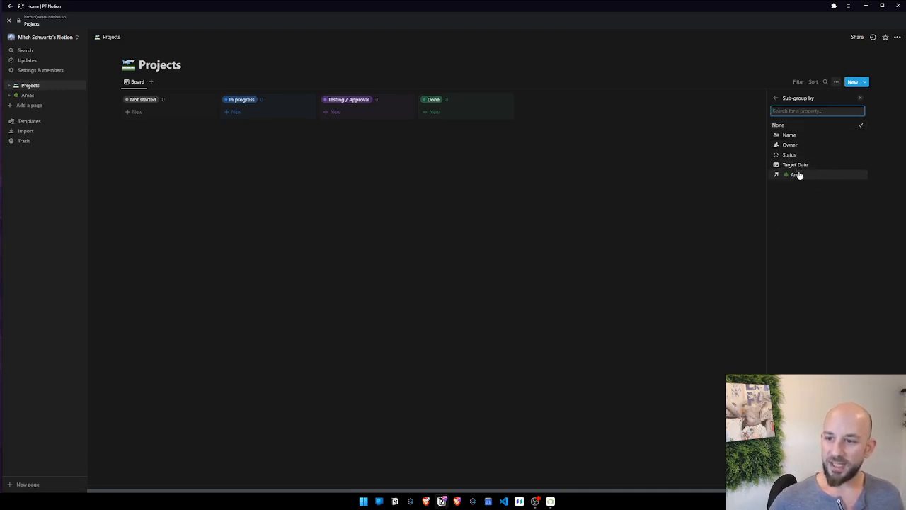
left_click(797, 175)
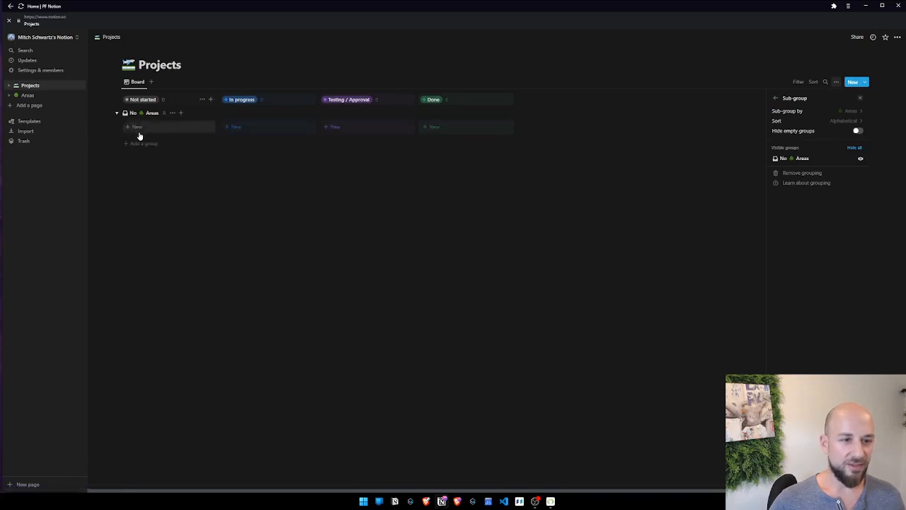
- Check the Projects board's sub-group settings and the "abc corp | Client" page in the Areas gallery
left_click(31, 95)
left_click(31, 85)
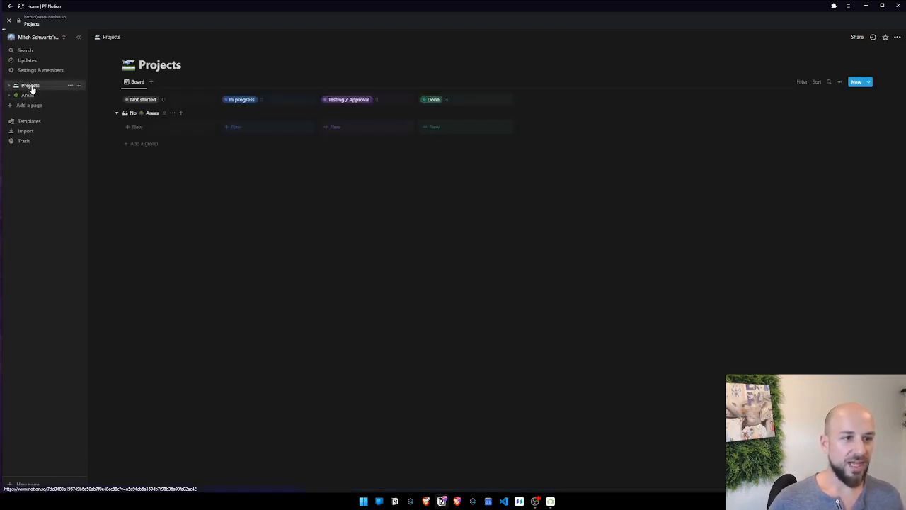
left_click(840, 82)
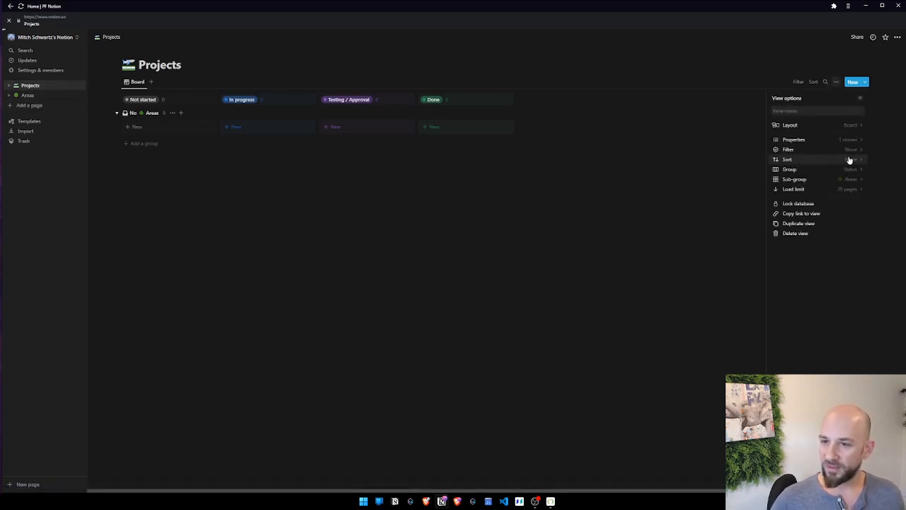
left_click(827, 179)
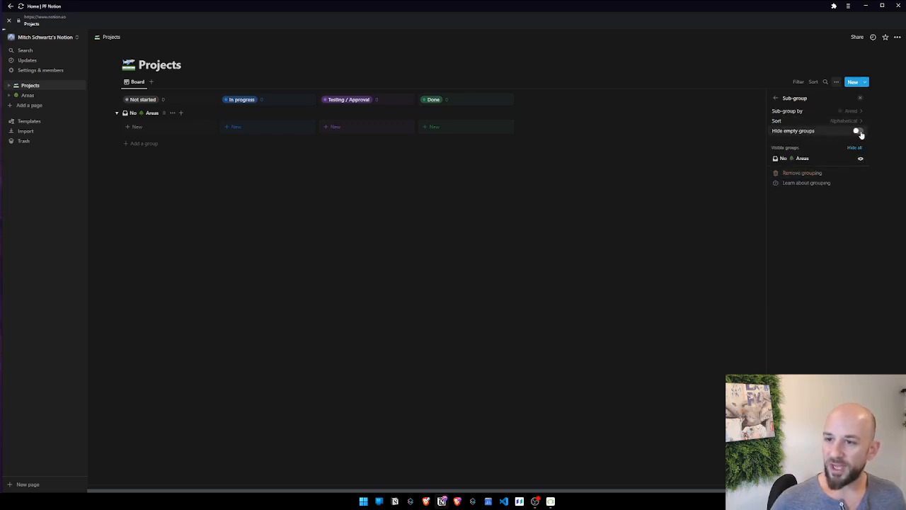
left_click(615, 247)
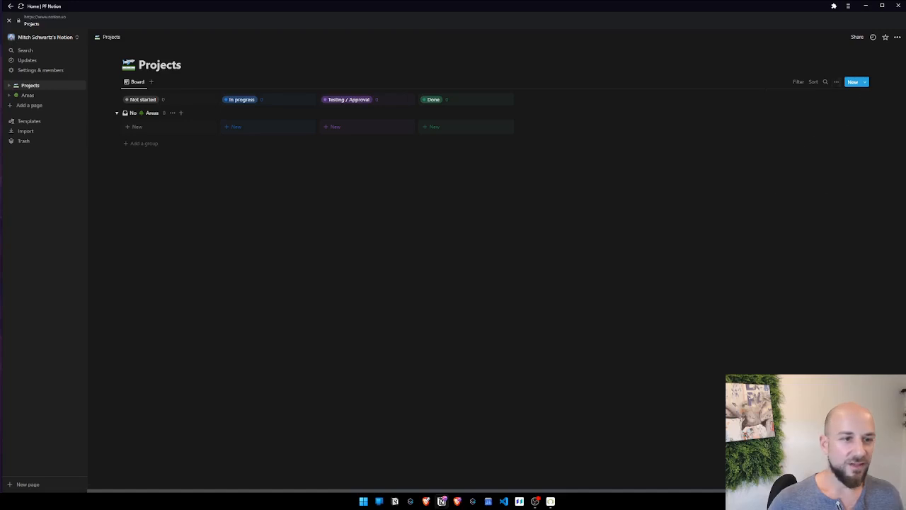
left_click(54, 97)
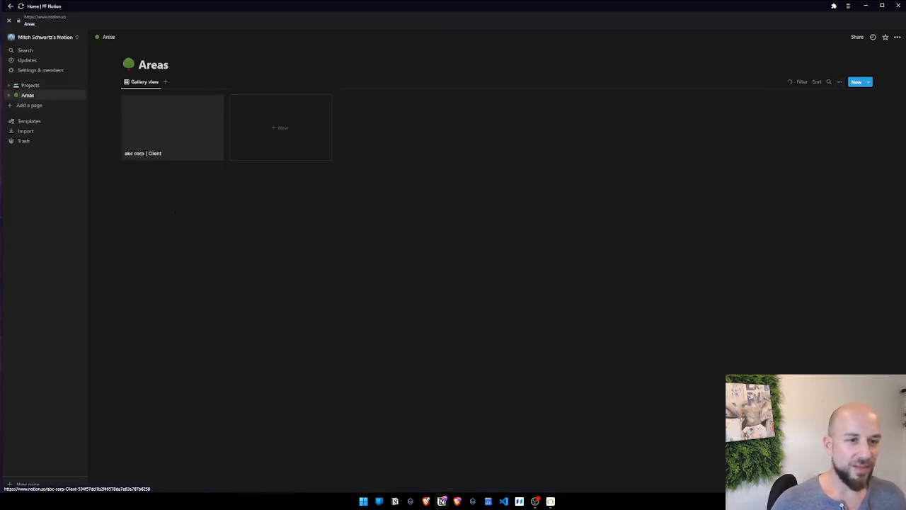
left_click(175, 121)
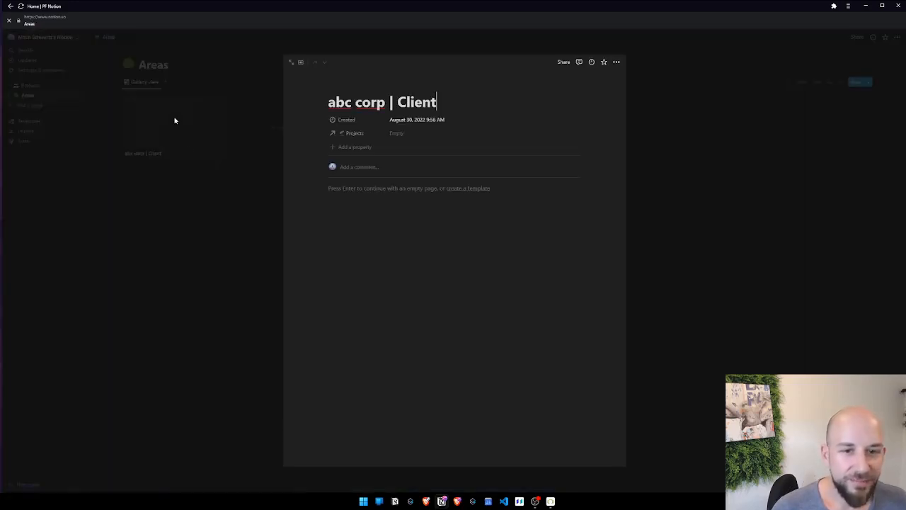
key("Return")
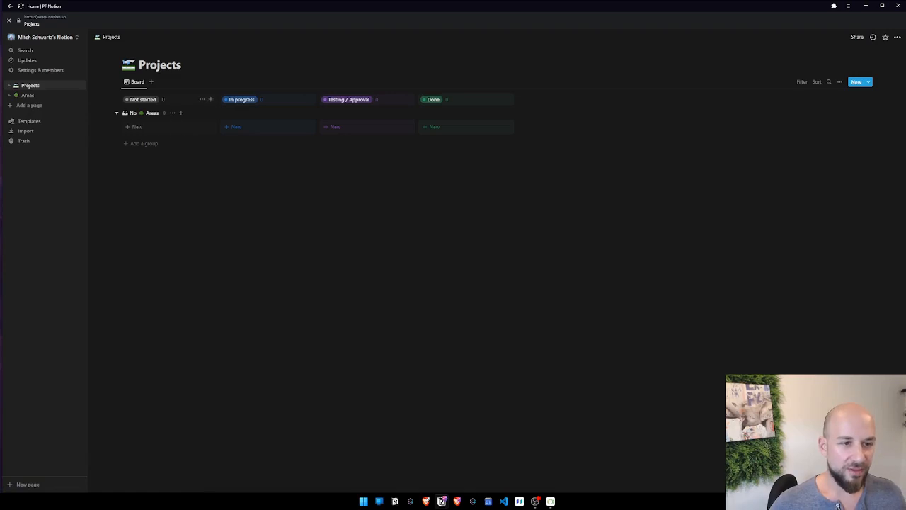
- Add a Not started card titled "complete automation between x and y systems" in the Projects board's No Areas sub-group
left_click(169, 127)
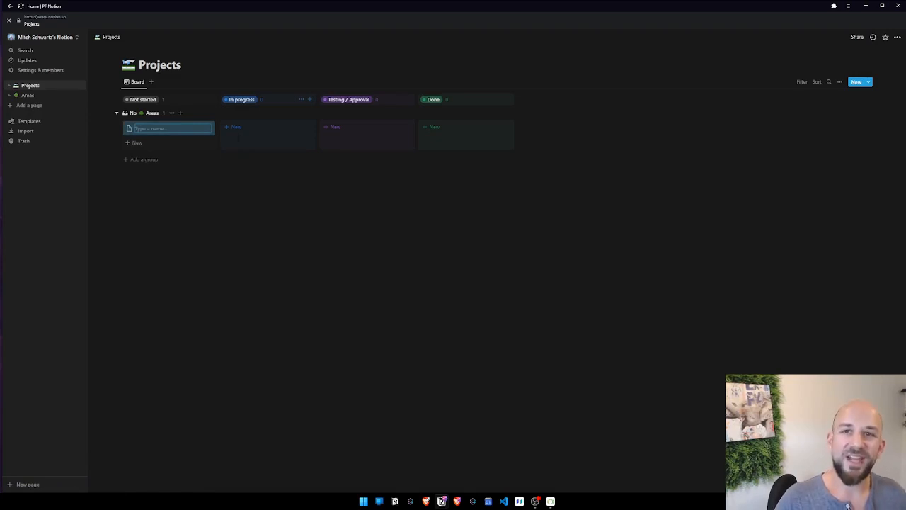
type("complete")
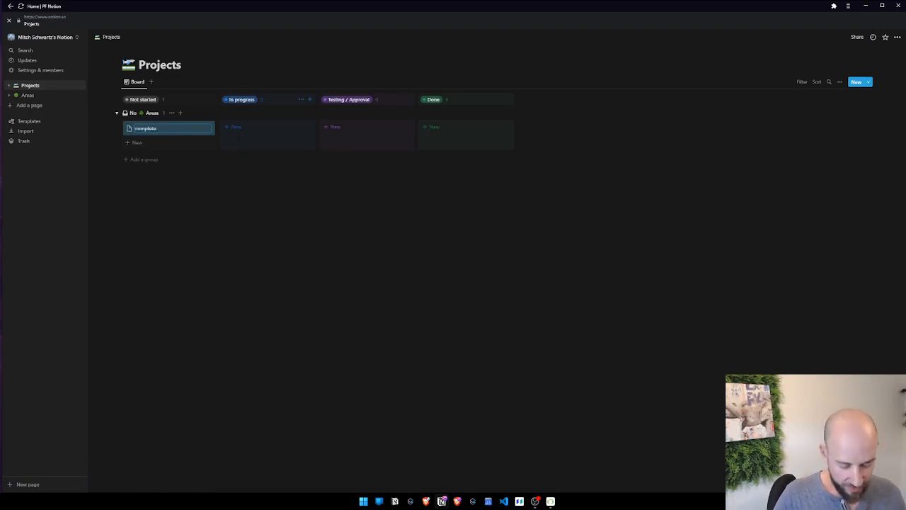
type(" automation")
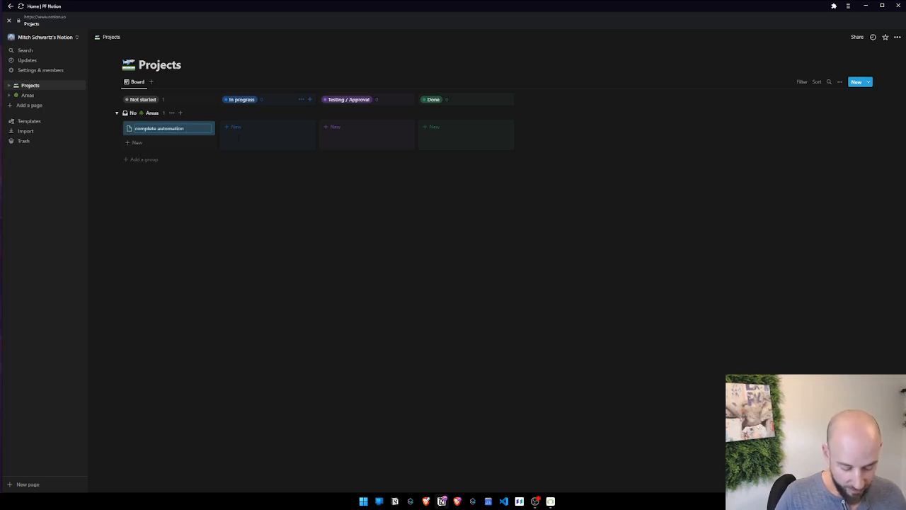
type(" between x and")
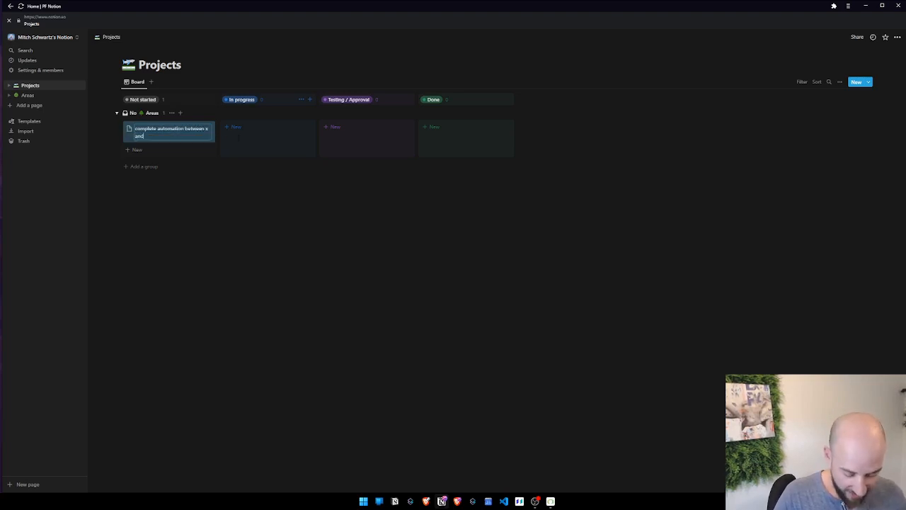
type("tems")
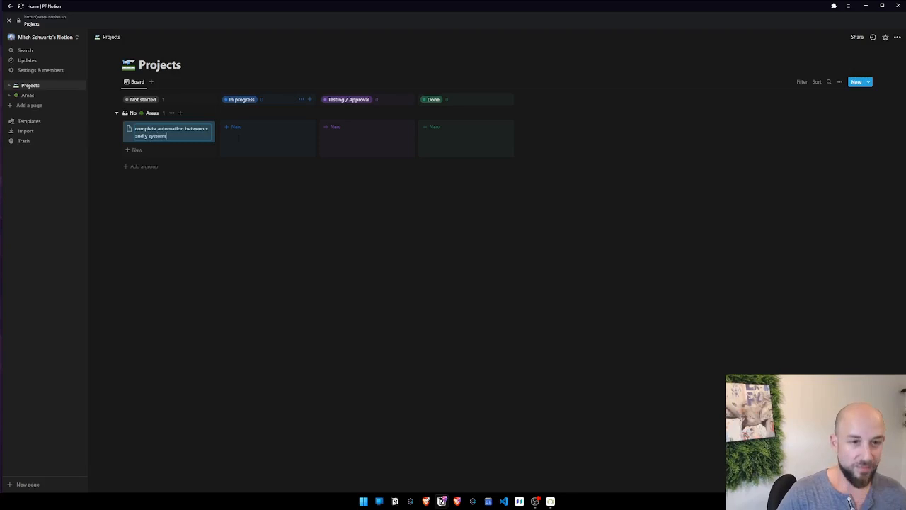
key("Return")
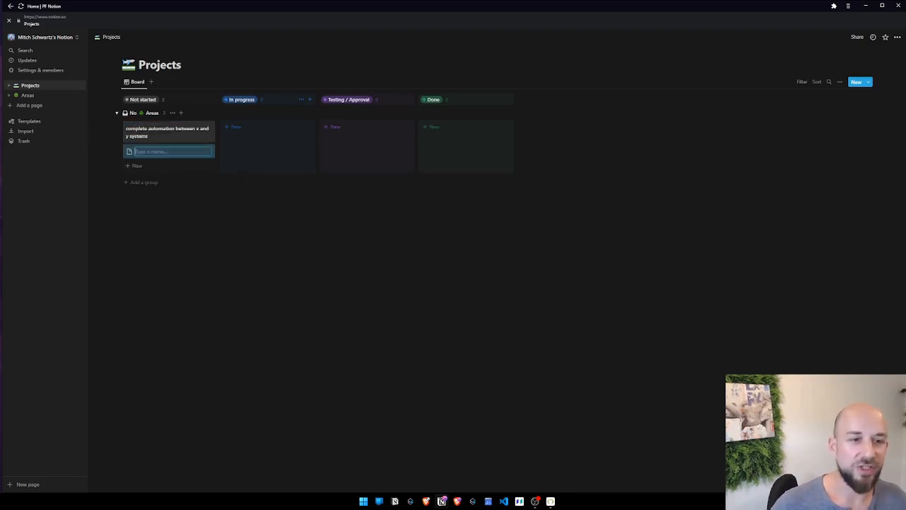
- Link the "complete automation between x and y systems" project to the "abc corp | Client" area and close its page
left_click(174, 136)
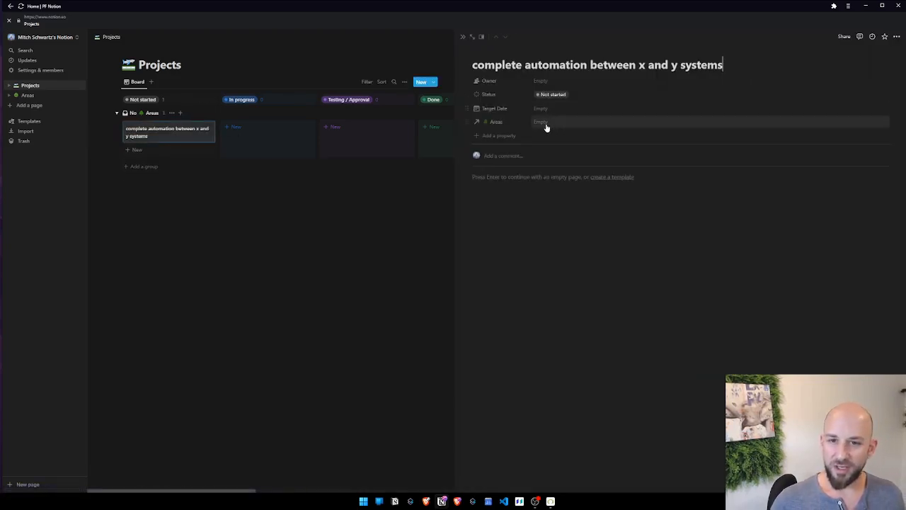
left_click(546, 125)
left_click(552, 145)
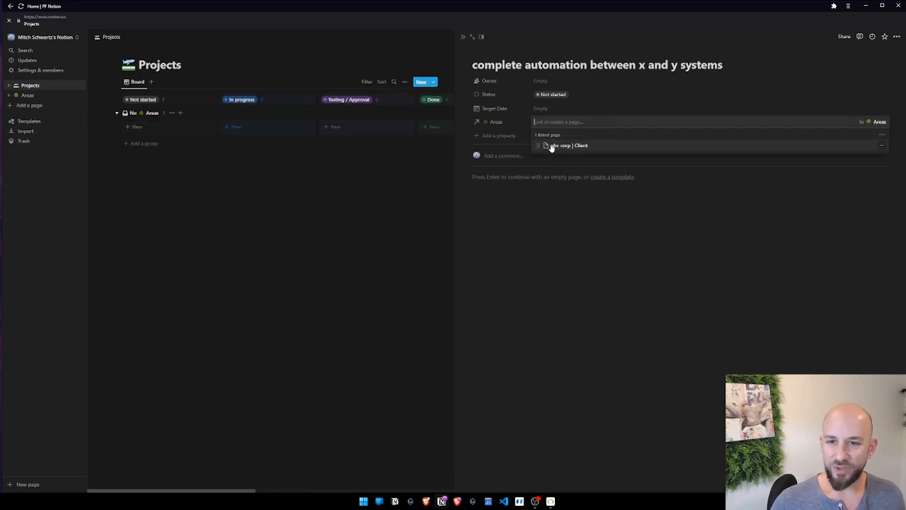
left_click(210, 262)
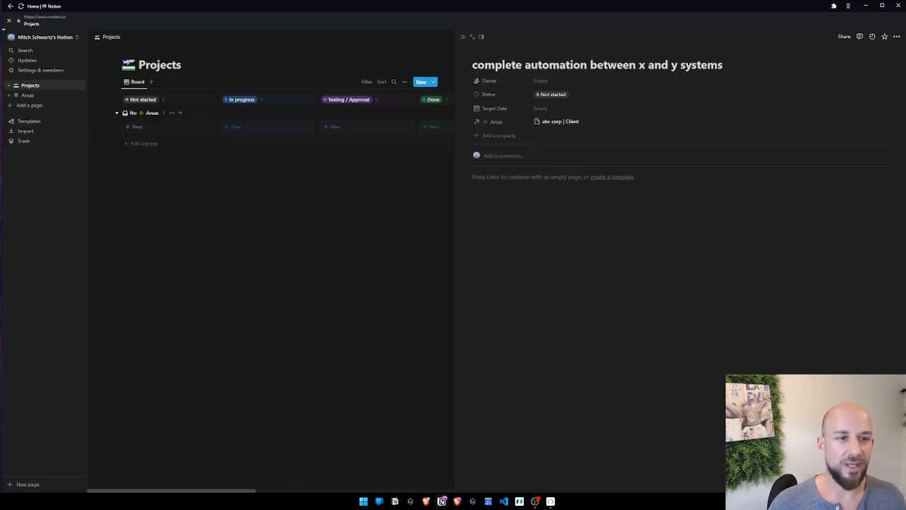
key("Escape")
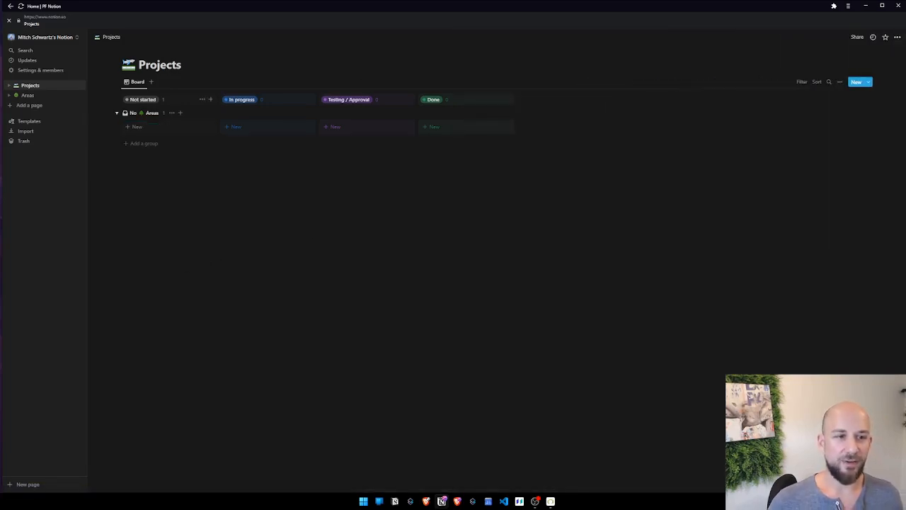
left_click(840, 82)
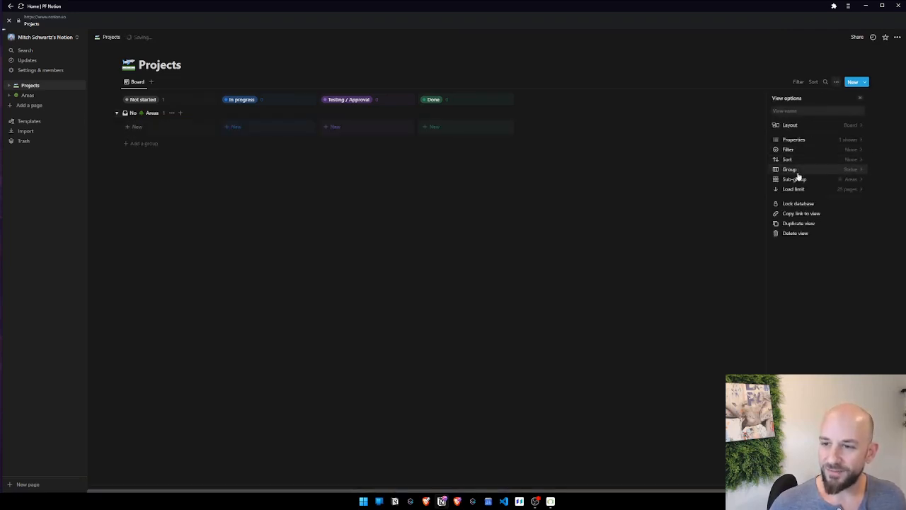
key("Escape")
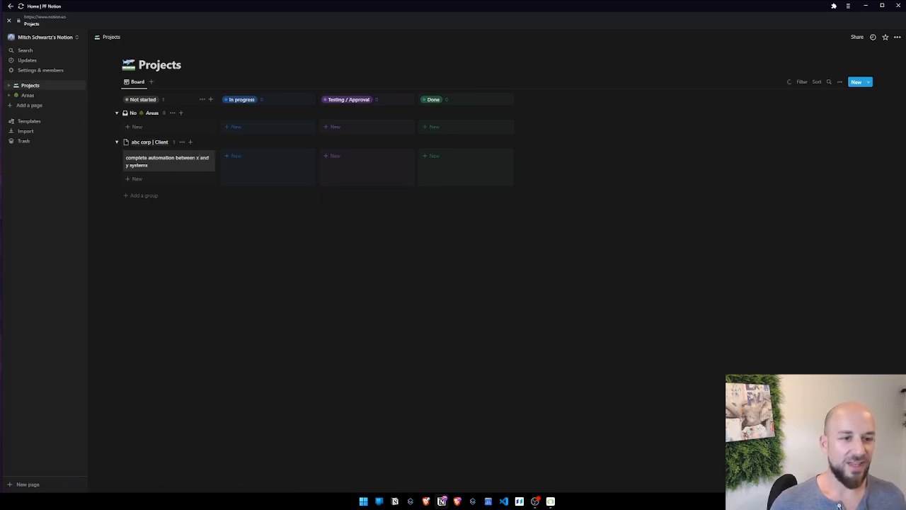
- Add a Not started card titled "launch the next project" in the "abc corp | Client" sub-group and check its page's properties
left_click(135, 181)
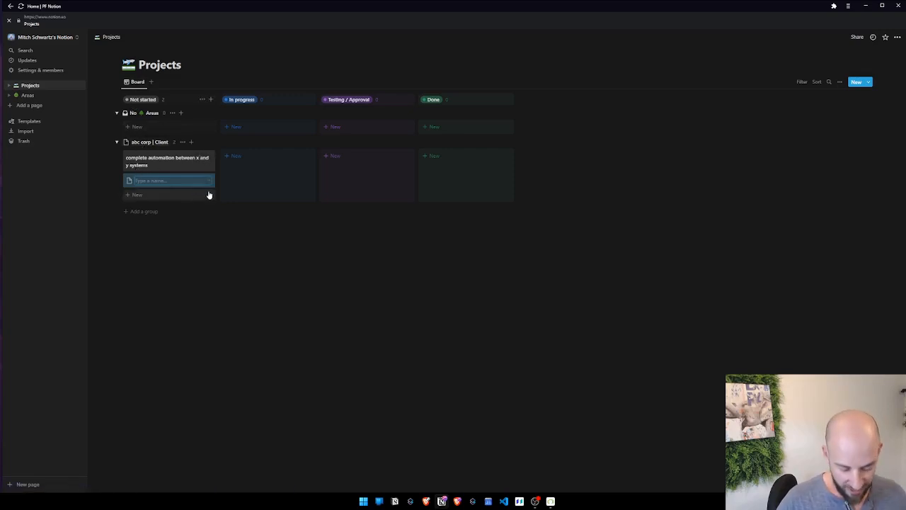
type("launc")
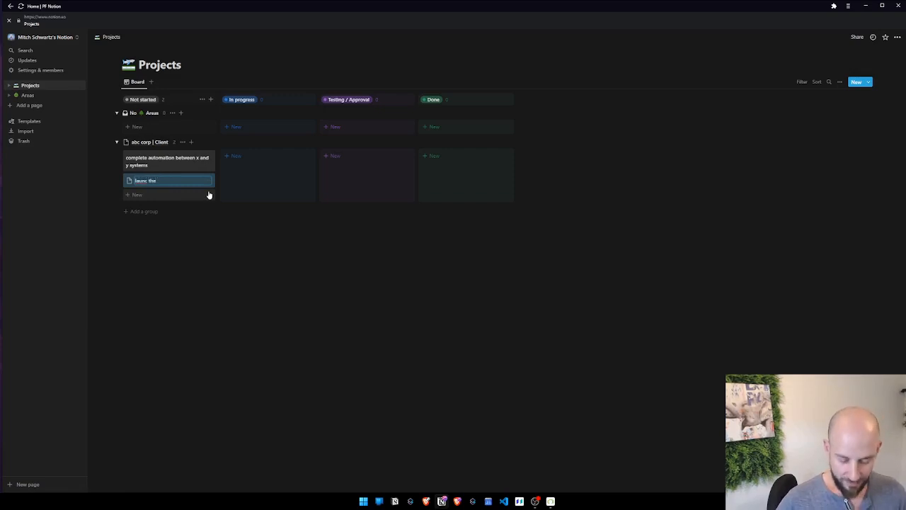
type("h")
key("End")
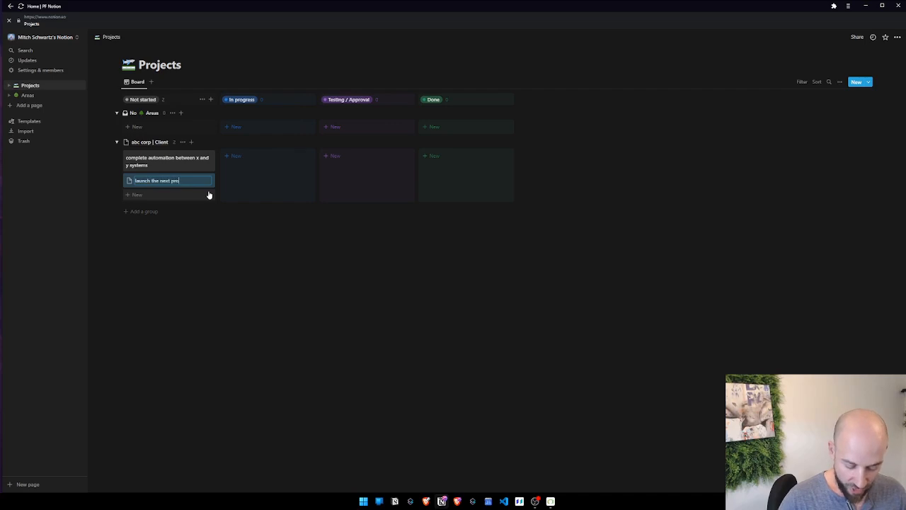
key("Return")
key("Escape")
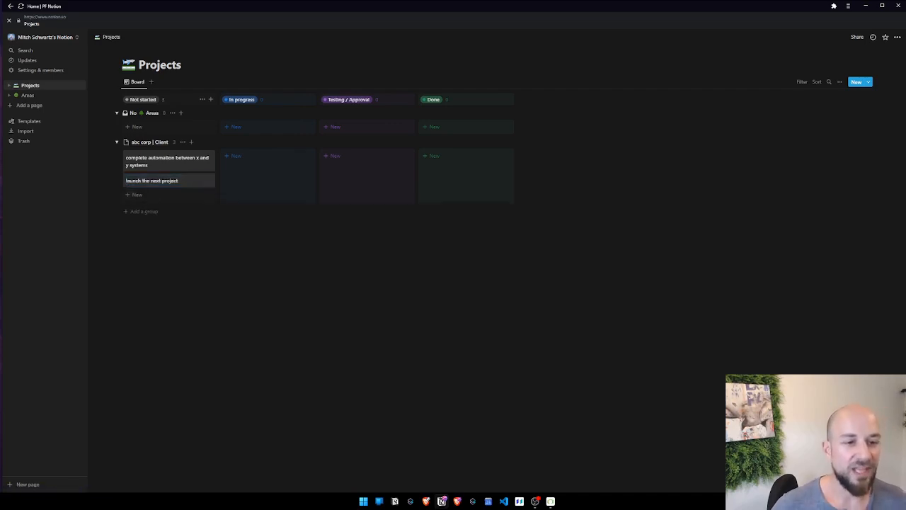
left_click(181, 183)
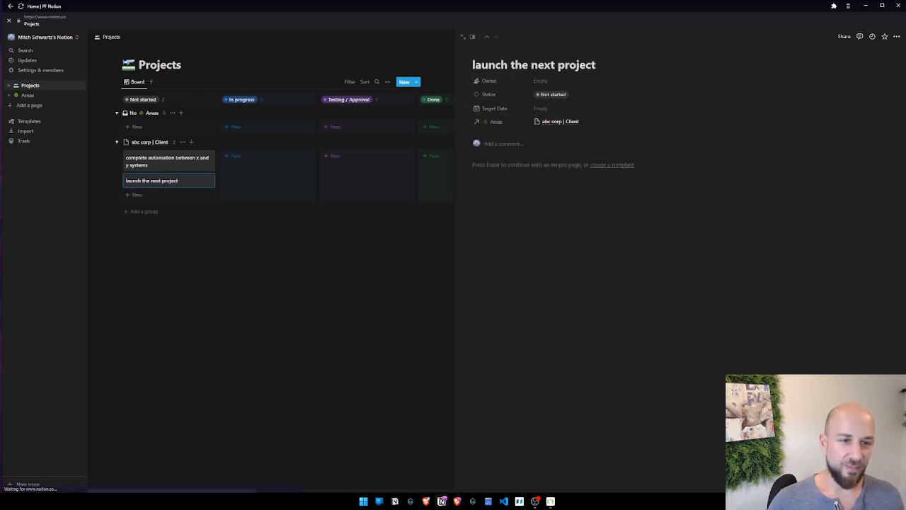
left_click(244, 173)
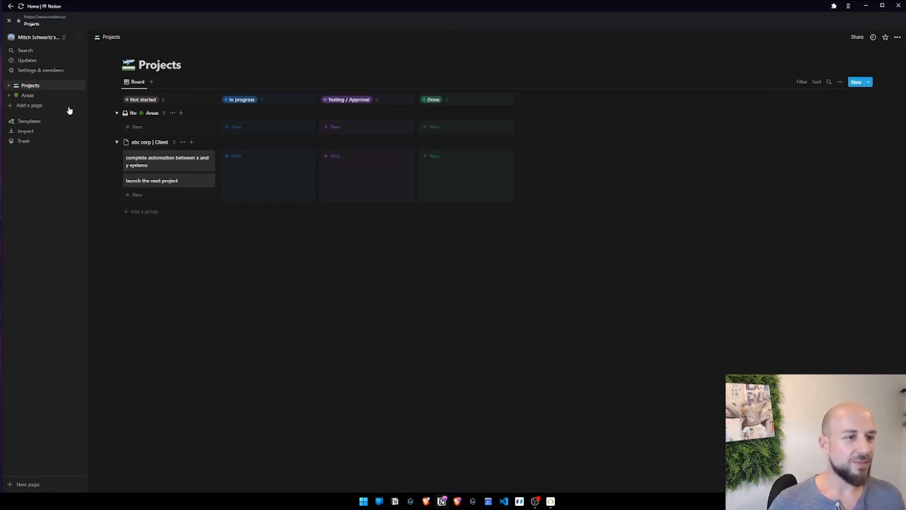
- Change the icon of the "abc corp | Client" page in Areas to the abc emoji and close the page
left_click(47, 95)
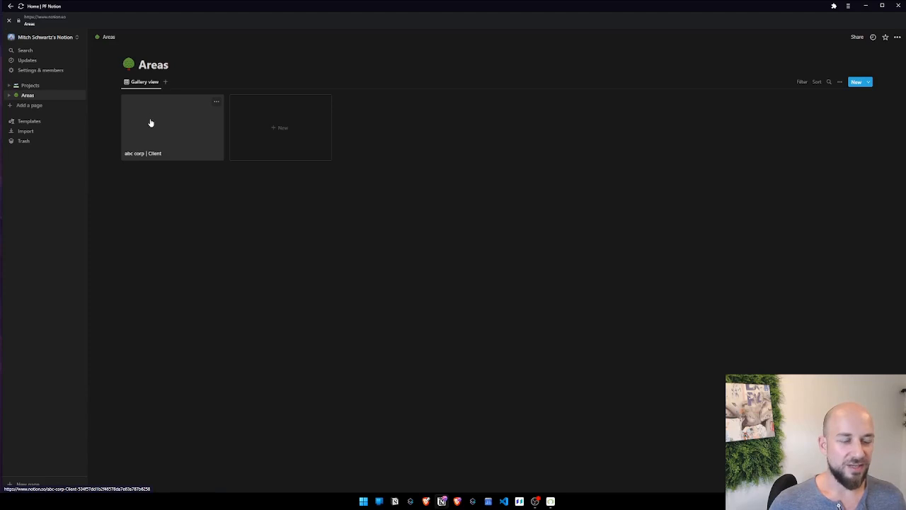
left_click(150, 123)
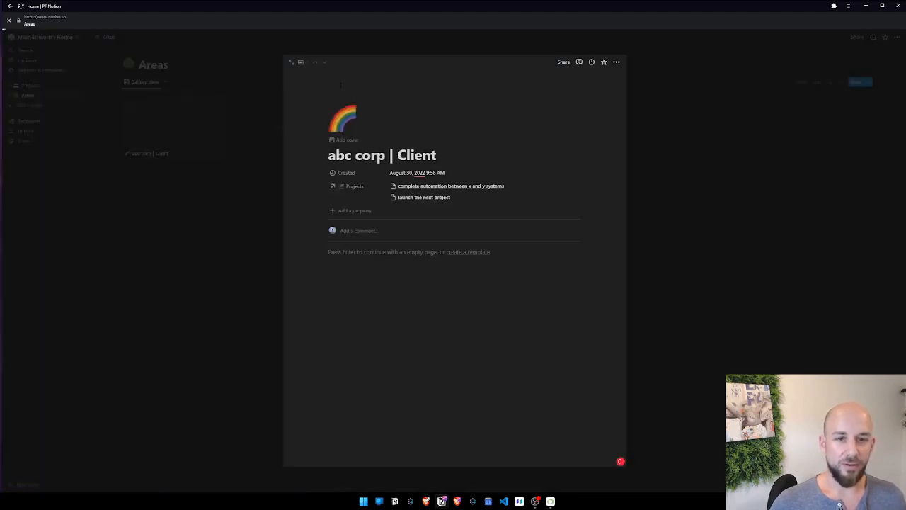
left_click(342, 118)
type("ab")
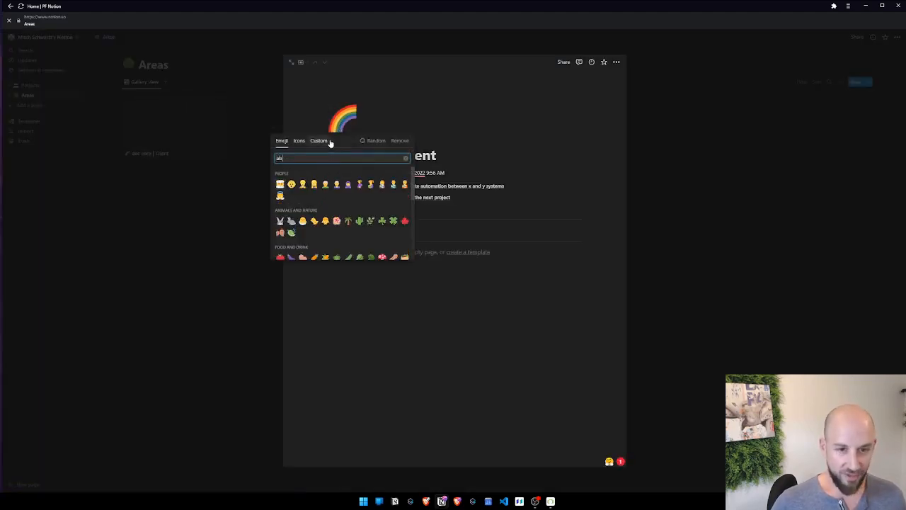
type("c")
left_click(279, 174)
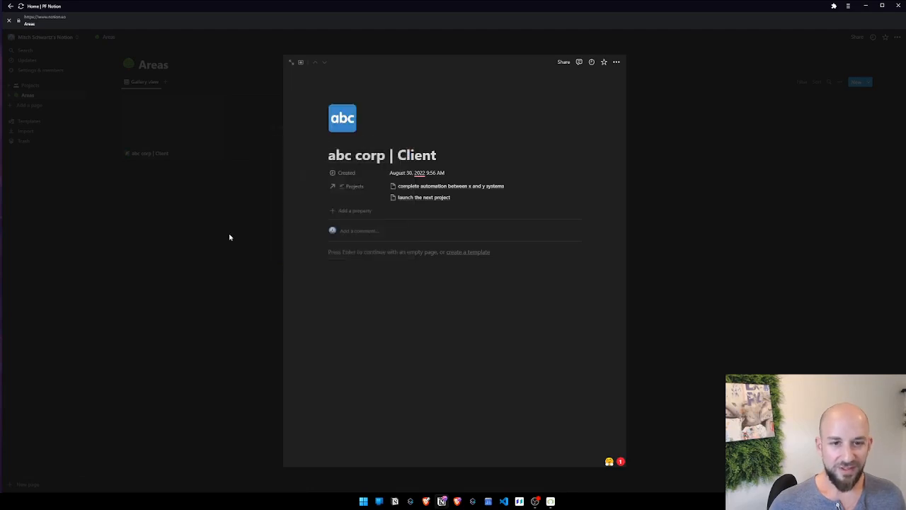
left_click(229, 237)
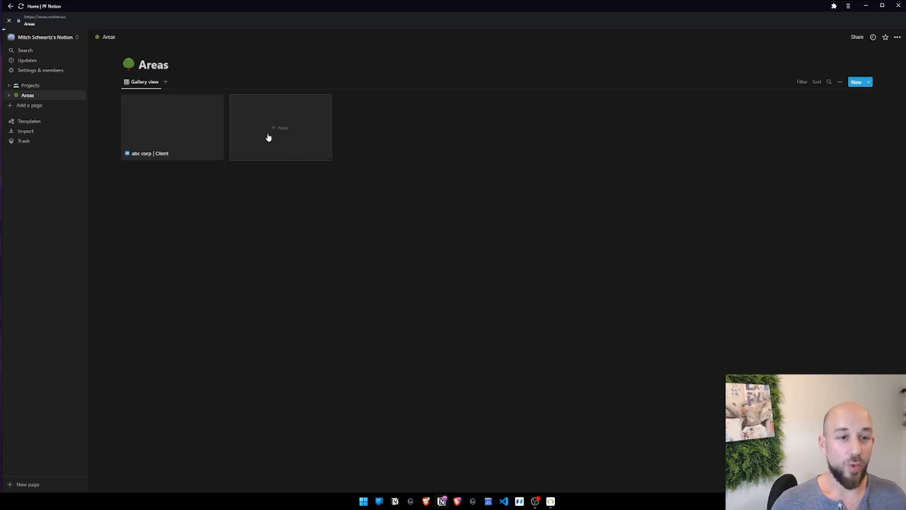
- Add a Select property to the "abc corp | Client" page in the Areas gallery
left_click(176, 130)
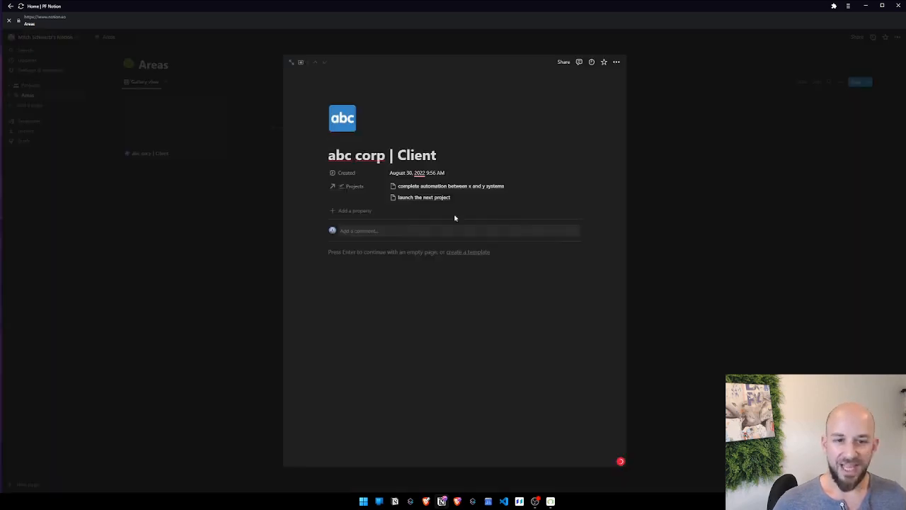
left_click(364, 214)
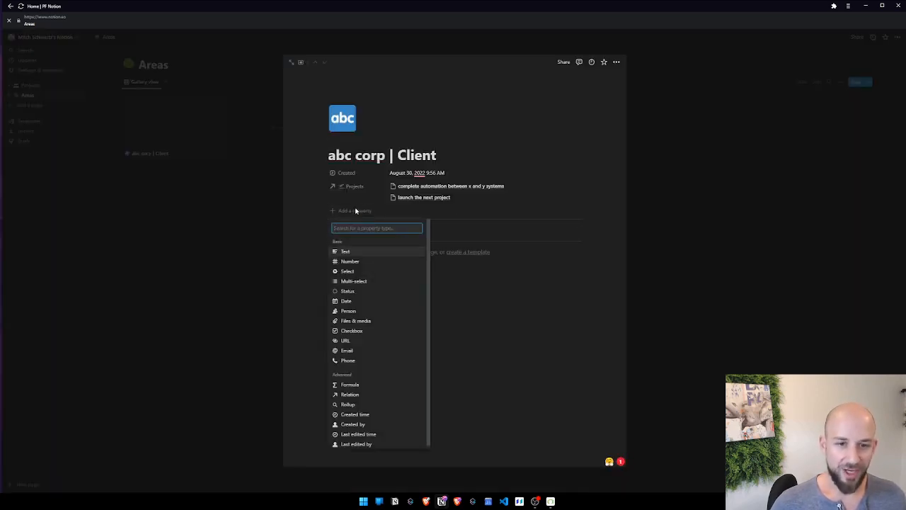
left_click(587, 209)
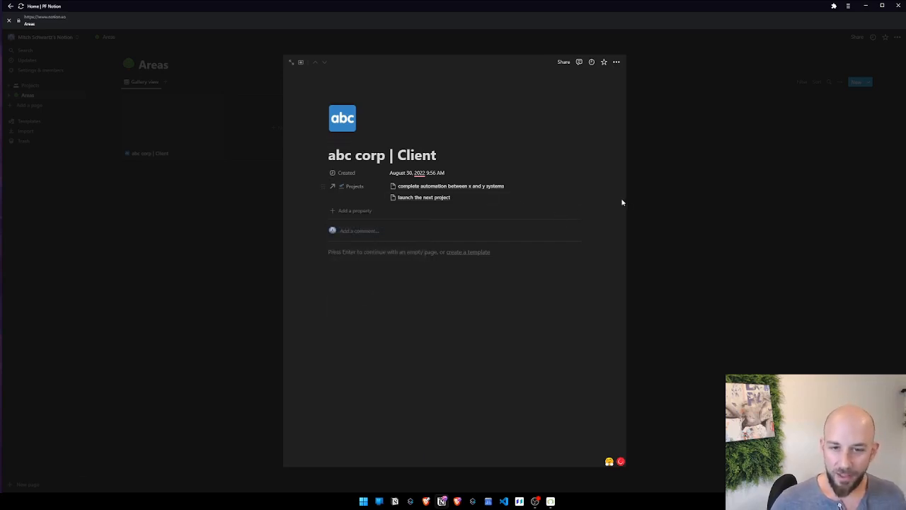
left_click(347, 210)
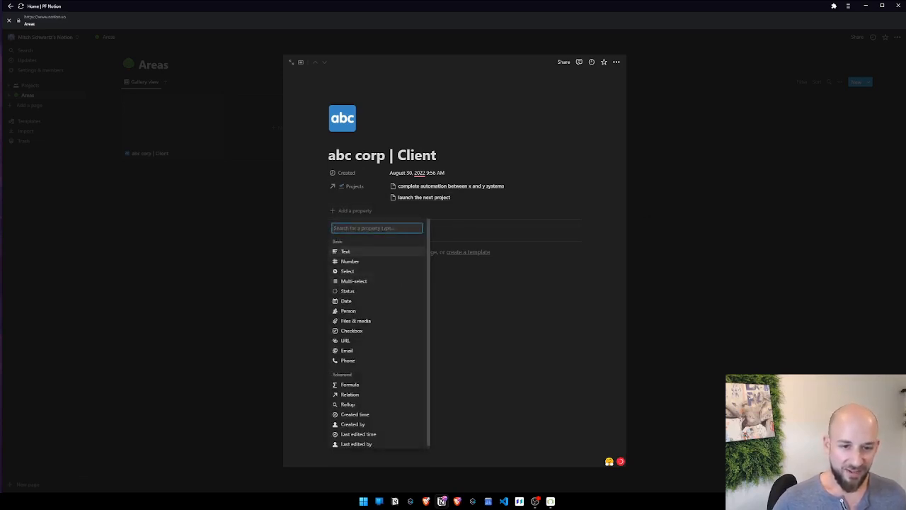
type("Type")
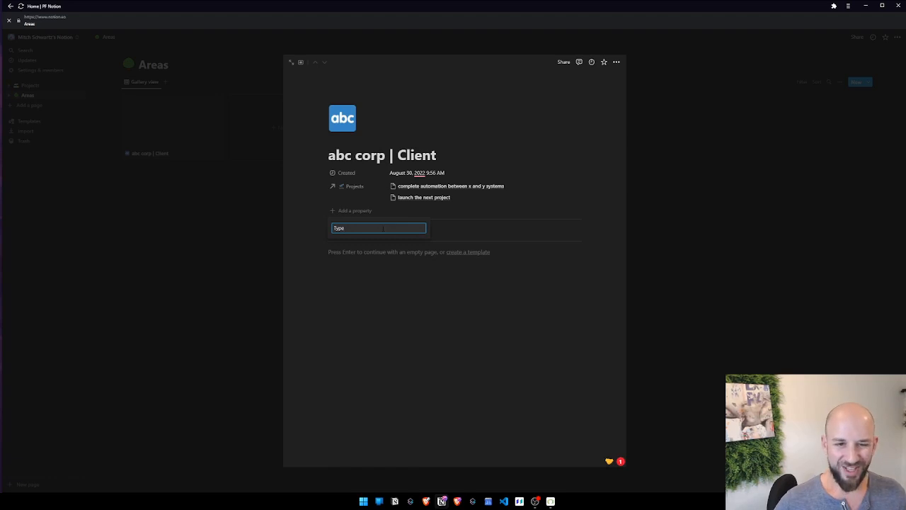
key("ctrl+a")
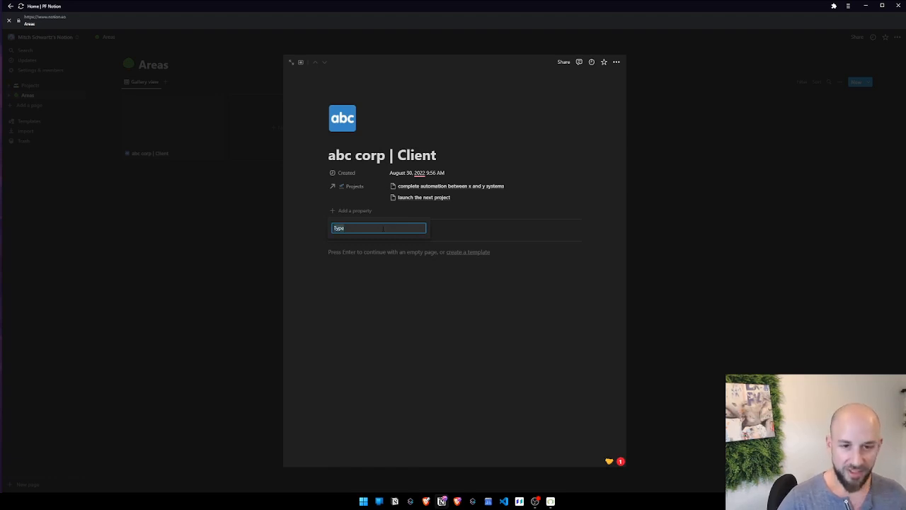
type("sel")
key("Return")
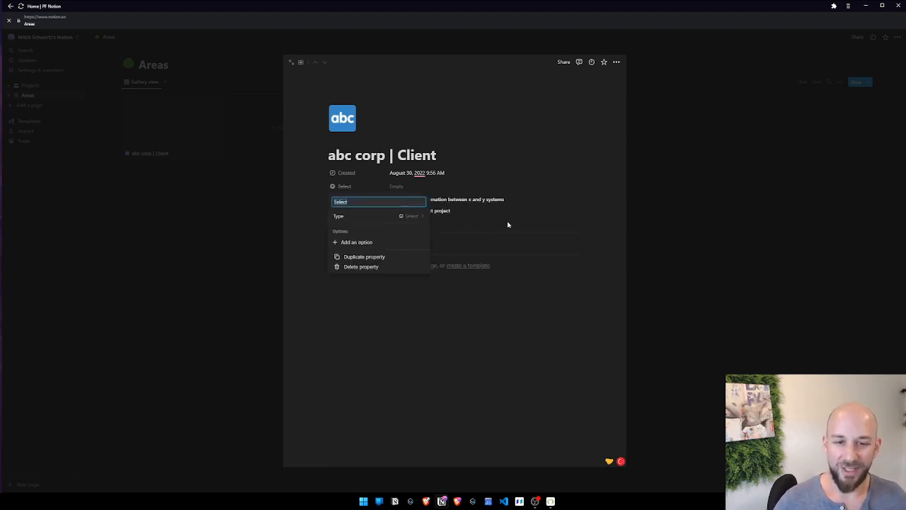
left_click(580, 238)
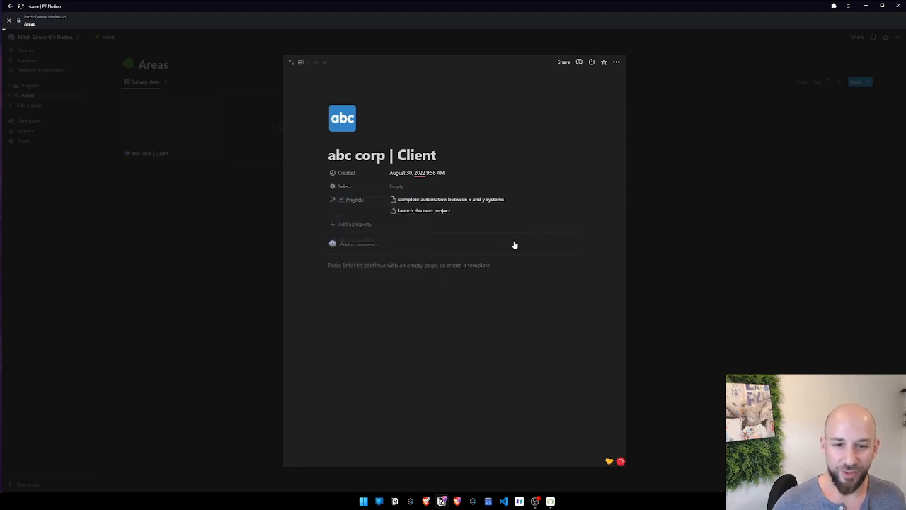
- Rename the new Select property on the "abc corp | Client" page as Type
left_click(356, 187)
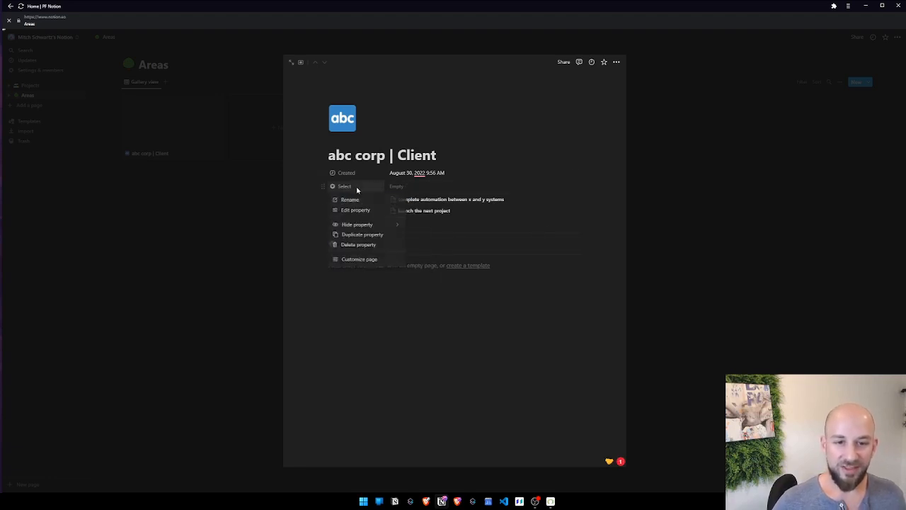
left_click(362, 201)
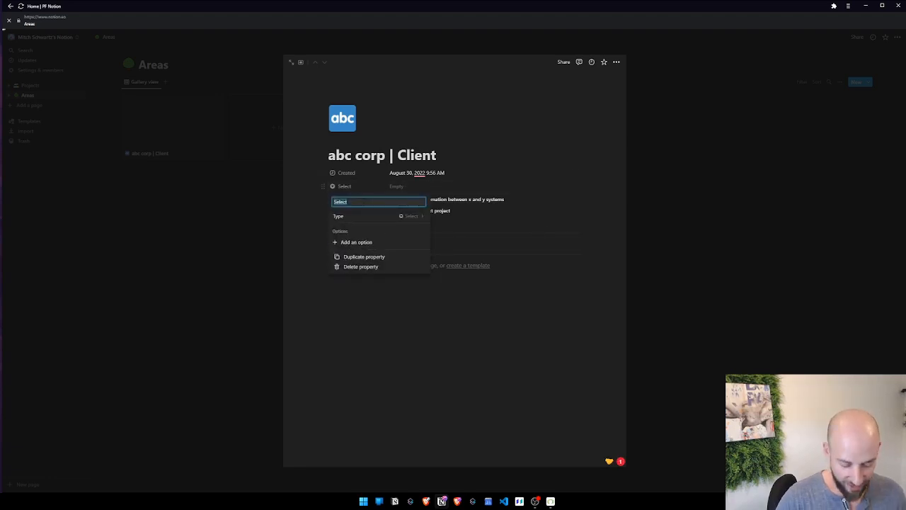
type("Type")
key("Return")
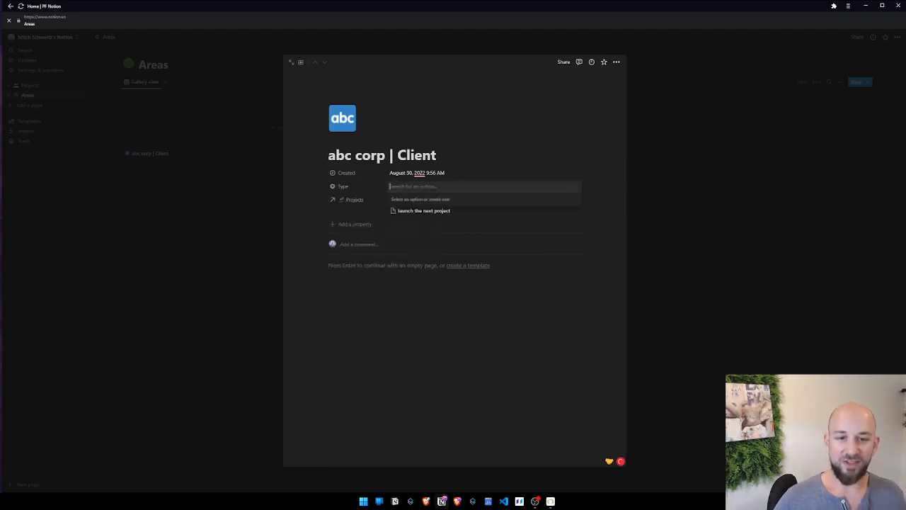
- Create the options Client and Internal for the Type property
type("Client")
key("Return")
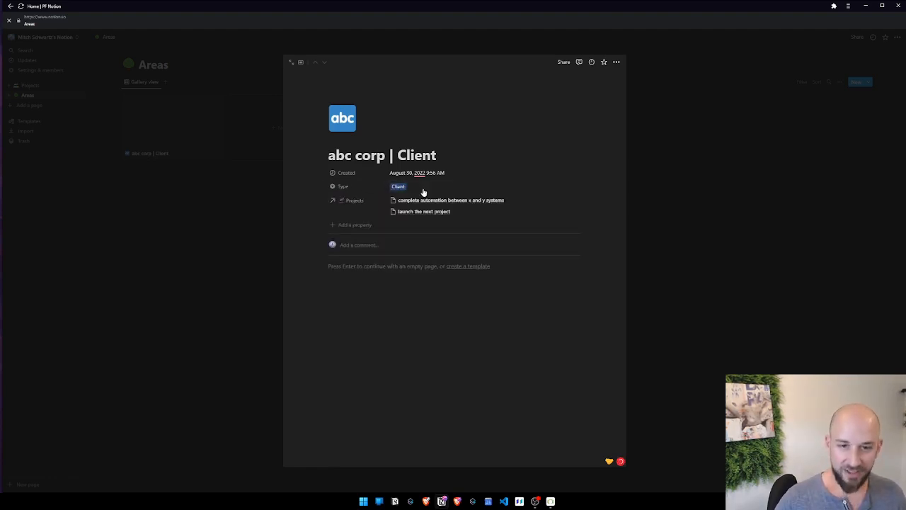
left_click(422, 188)
key("BackSpace")
type("Internal")
key("Return")
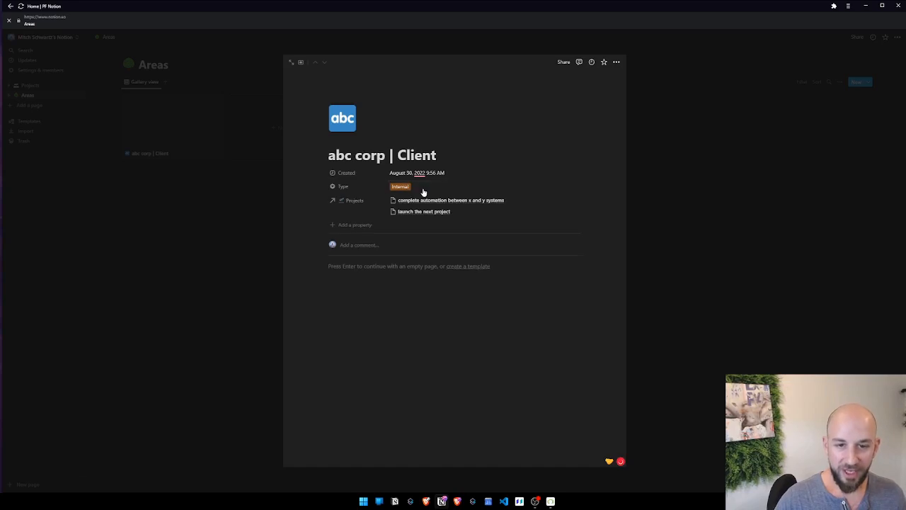
- Clear the Internal value, set the Type of "abc corp | Client" to Client, and close its page
left_click(422, 188)
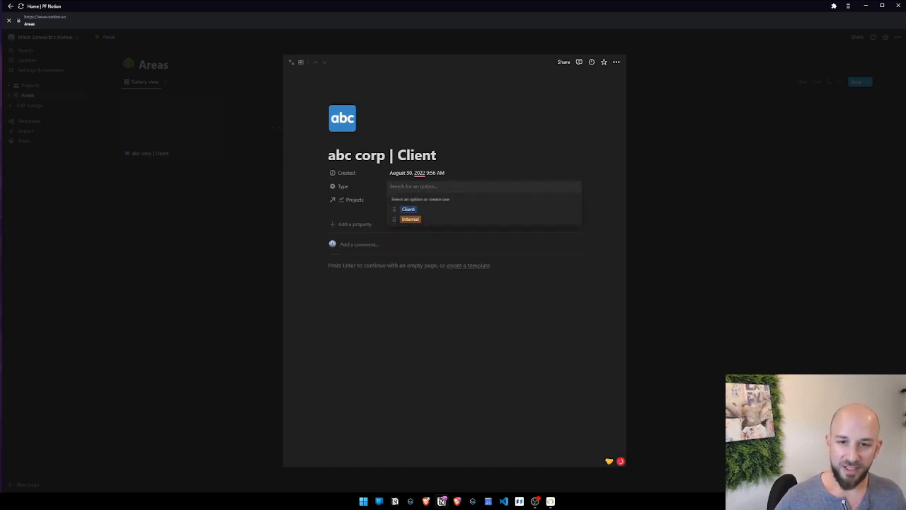
left_click(507, 87)
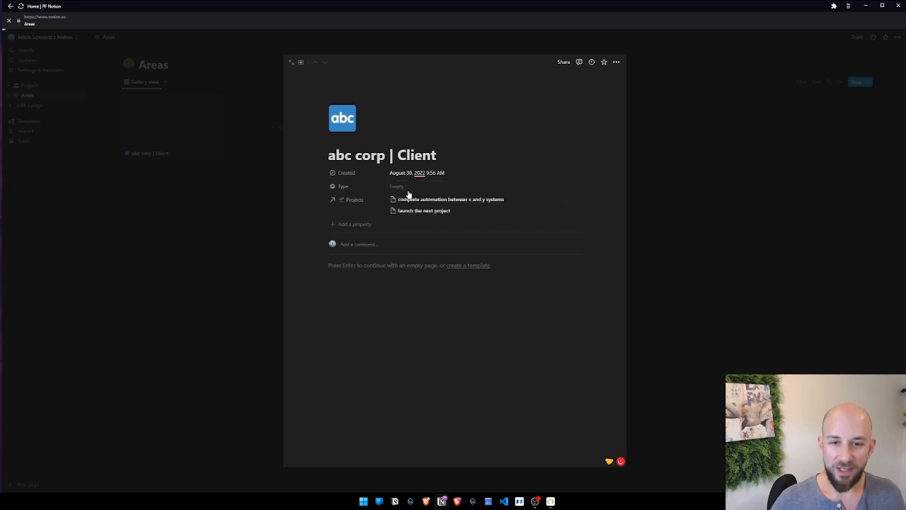
left_click(409, 190)
left_click(414, 210)
left_click(710, 205)
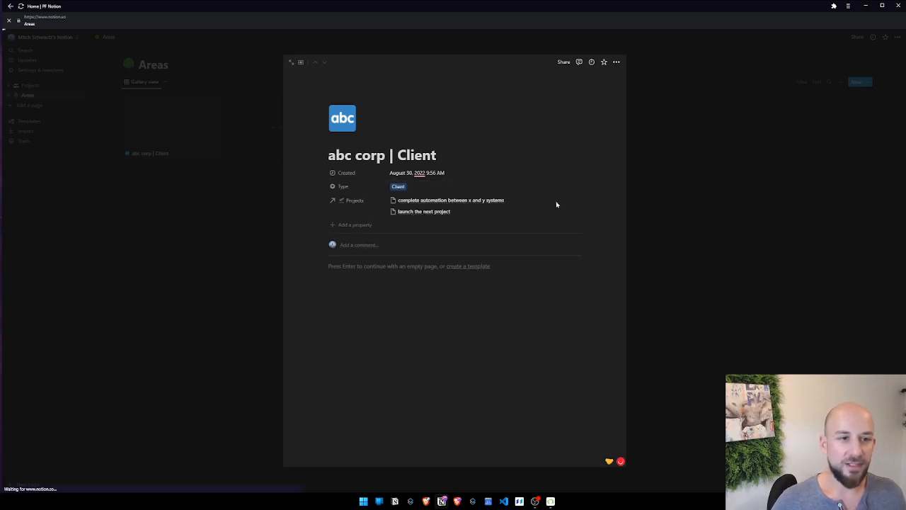
- Group the Areas gallery by Type and move the No Type group above Client and Internal
left_click(841, 82)
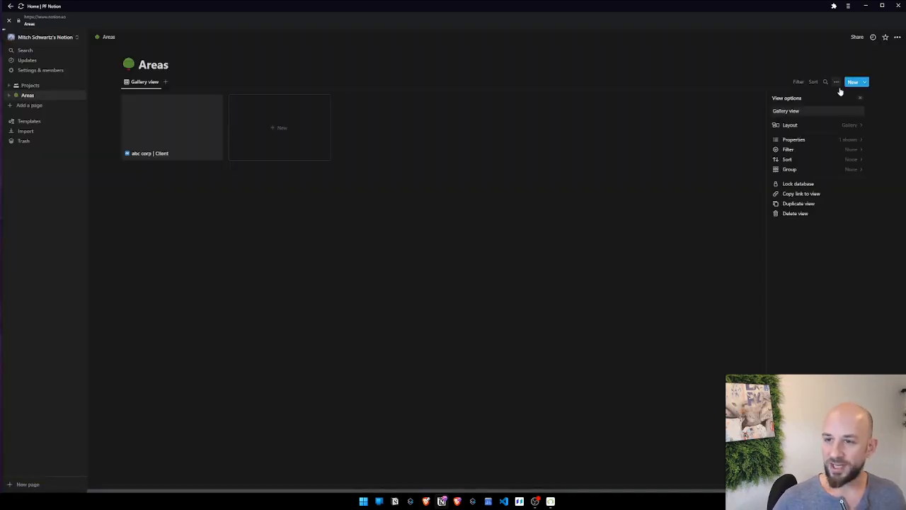
left_click(787, 169)
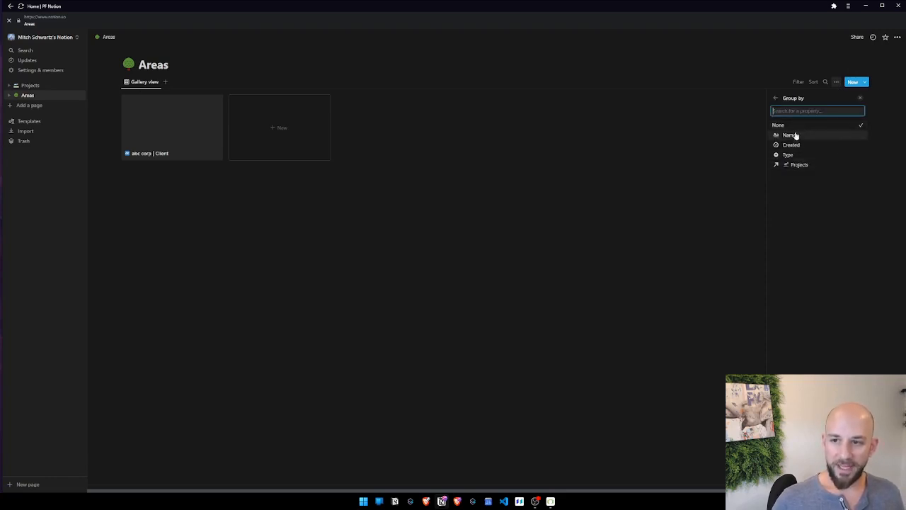
left_click(794, 156)
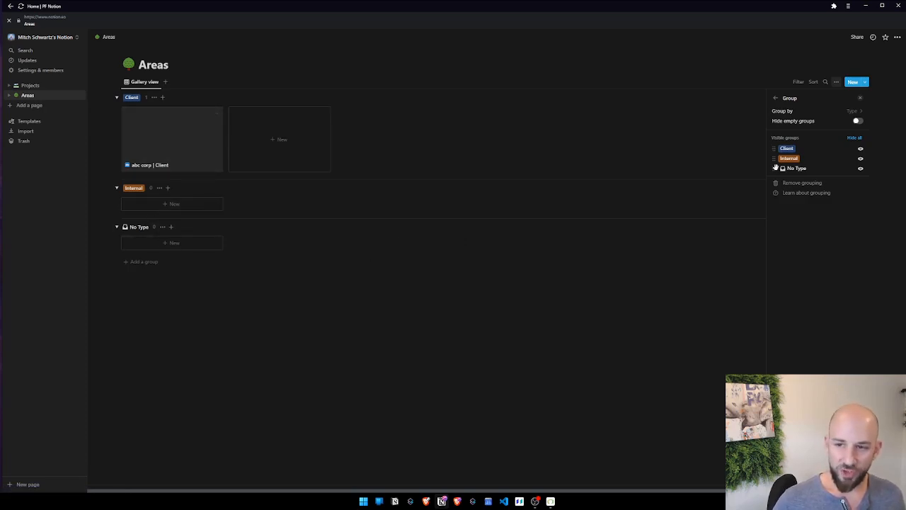
left_click_drag(775, 168, 774, 148)
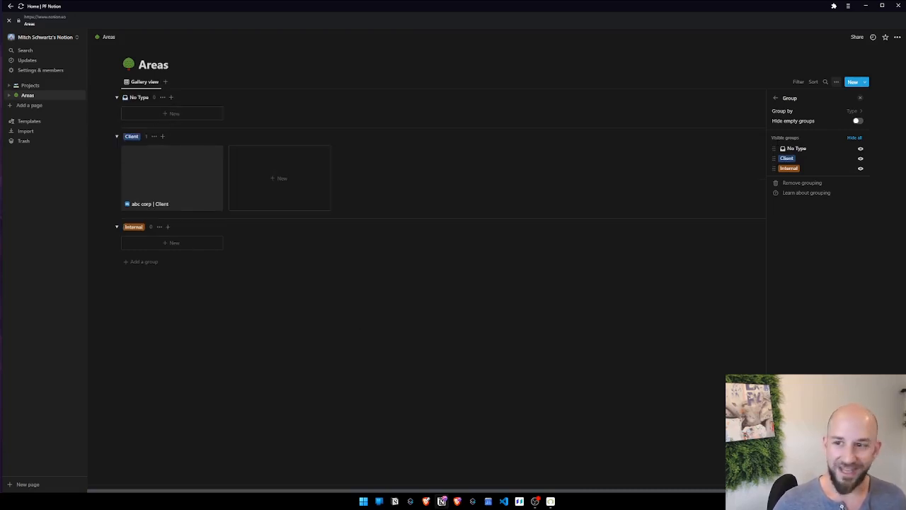
left_click(135, 243)
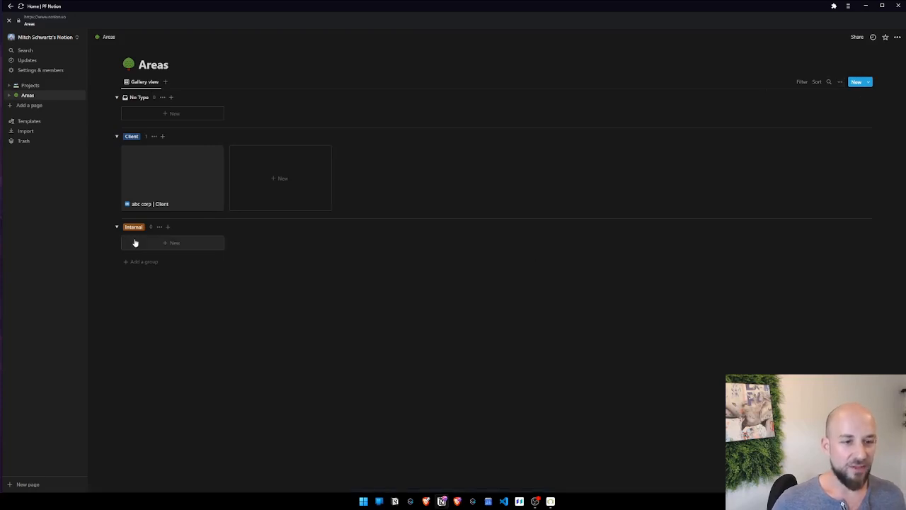
- Add a page titled "create content about notion for teams" in the Internal group of the Areas gallery
left_click(137, 243)
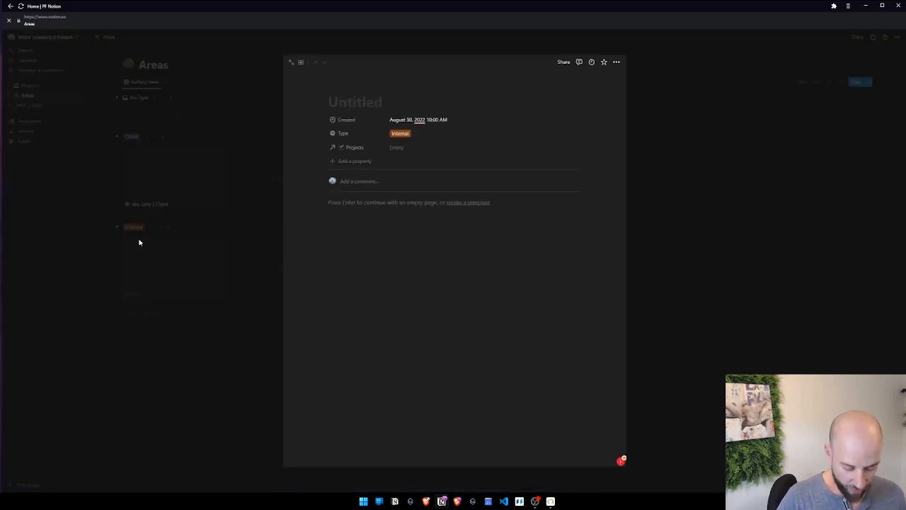
type("create content about ")
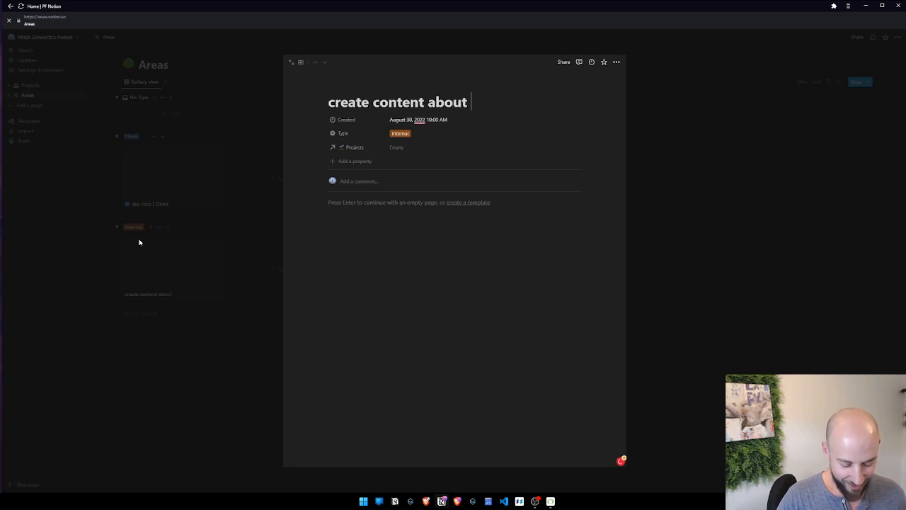
type("notion for teams")
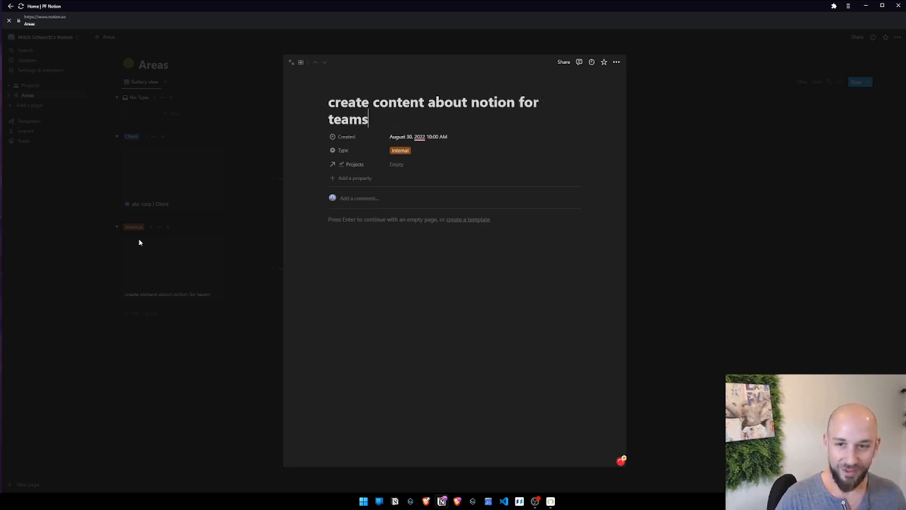
- Rename the new internal area page as "Notion Content"
key("ctrl+a")
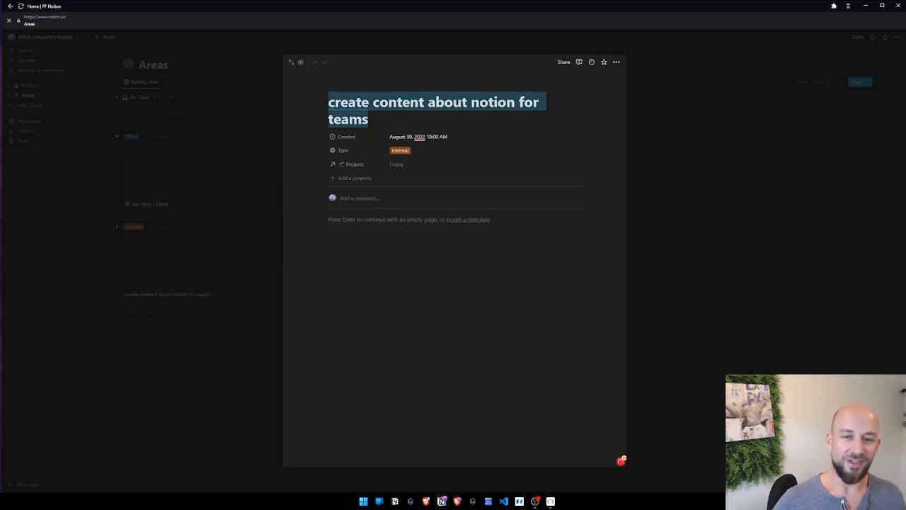
type("Notion ")
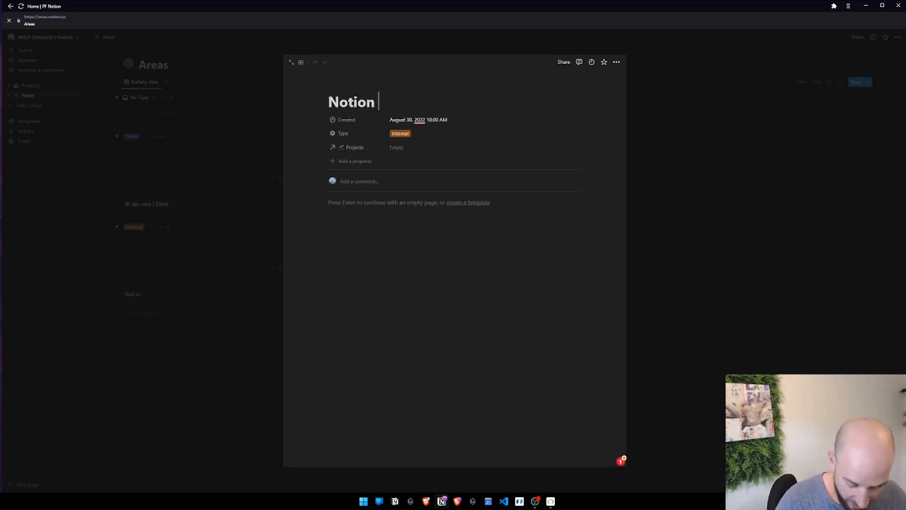
type("Content")
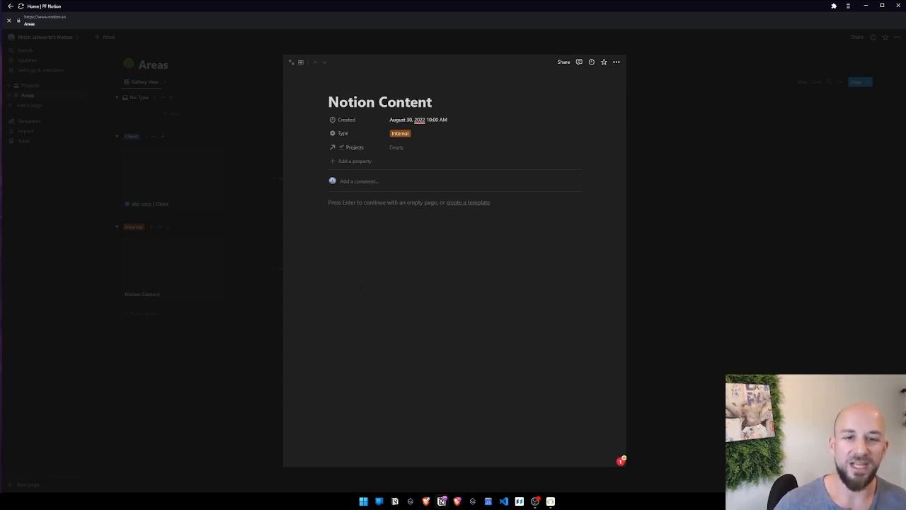
key("Return")
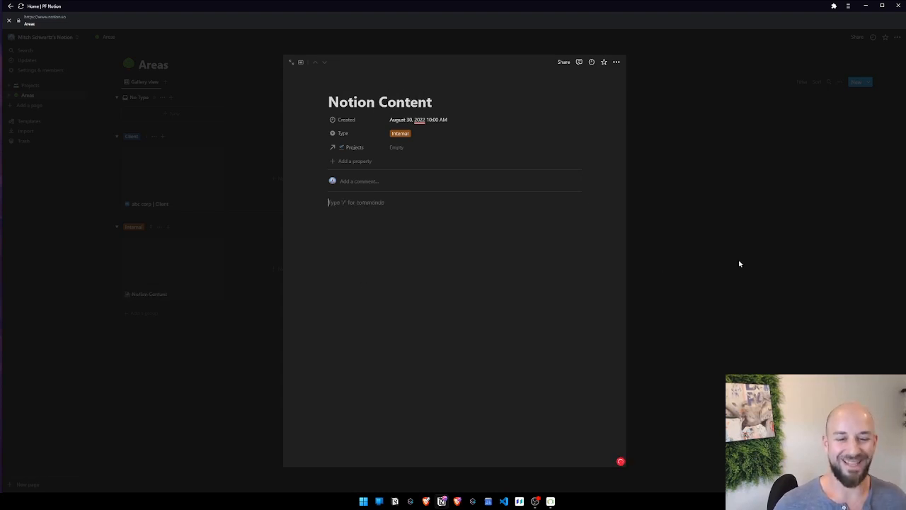
- Create and link a new project titled "create a video about how to set up para for teams" in the Projects relation of Notion Content
left_click(396, 147)
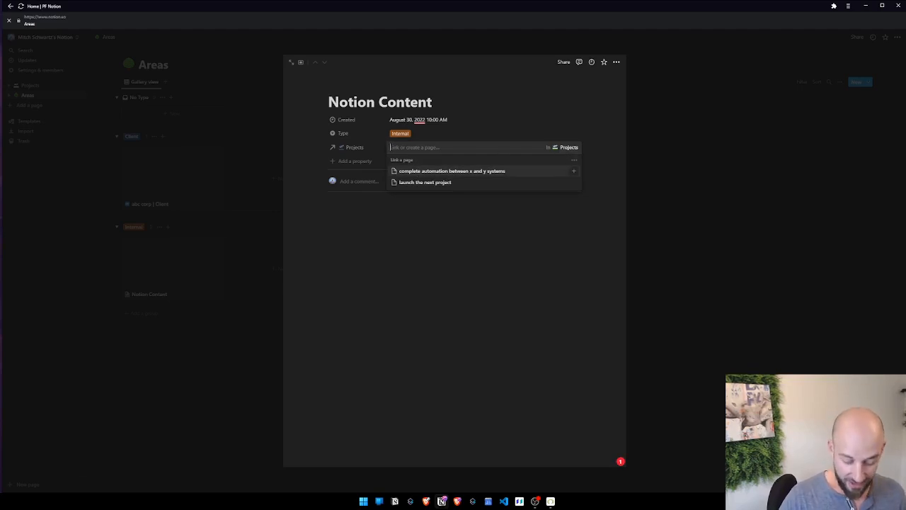
type("create a video a")
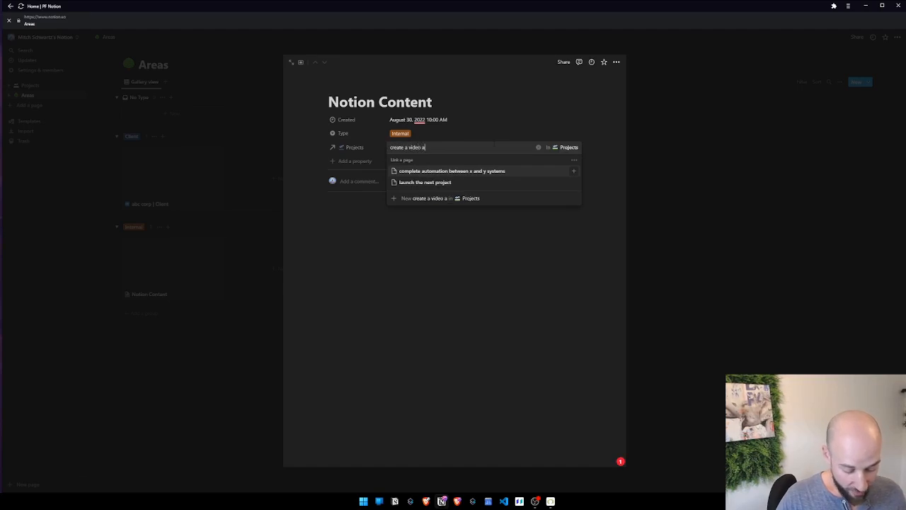
type("bout how to set up pa")
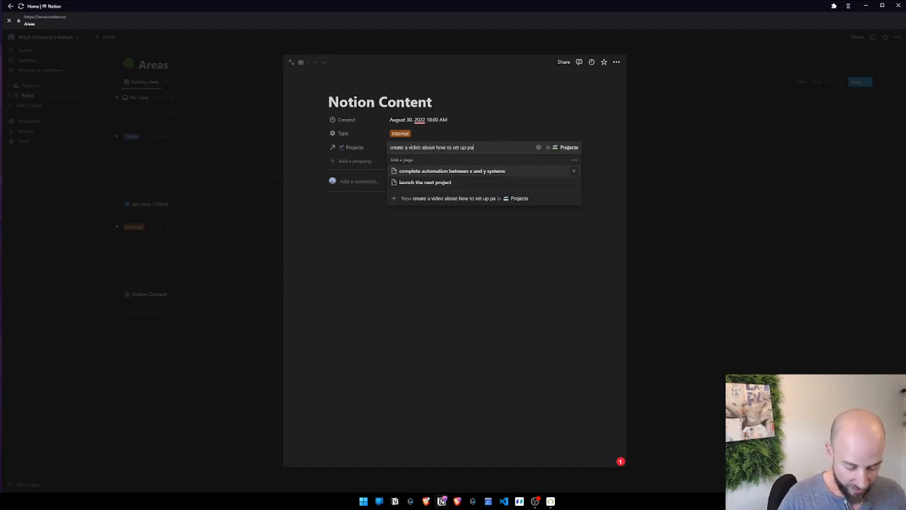
type("ra for teams")
key("Return")
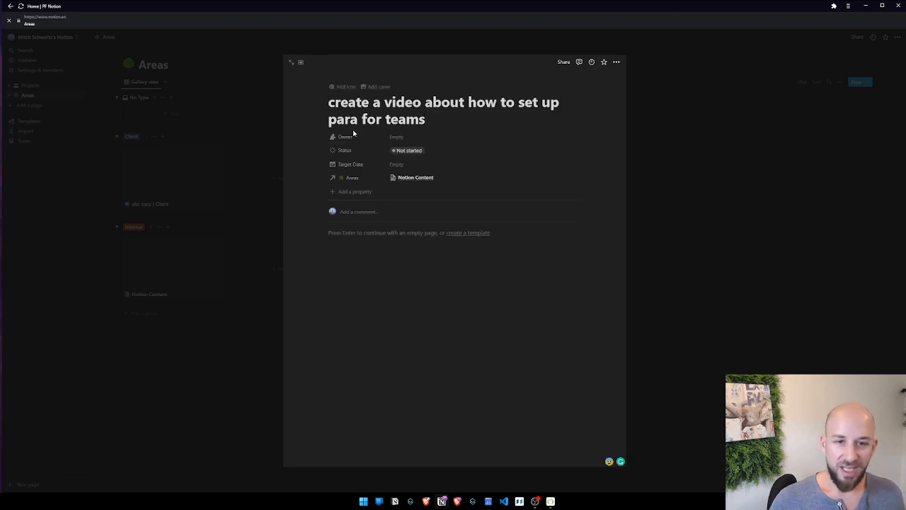
- Examine the new project's Status options and the Status property settings, including which option is the default
left_click(407, 150)
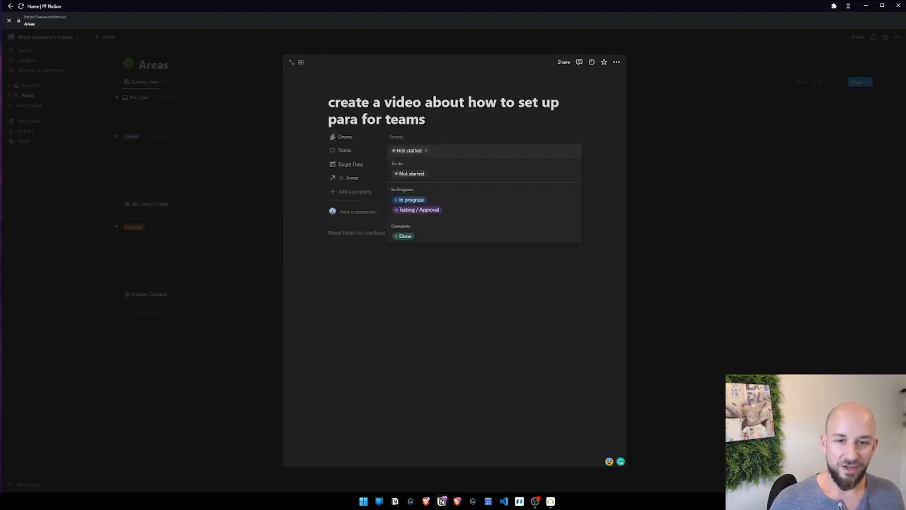
left_click(357, 149)
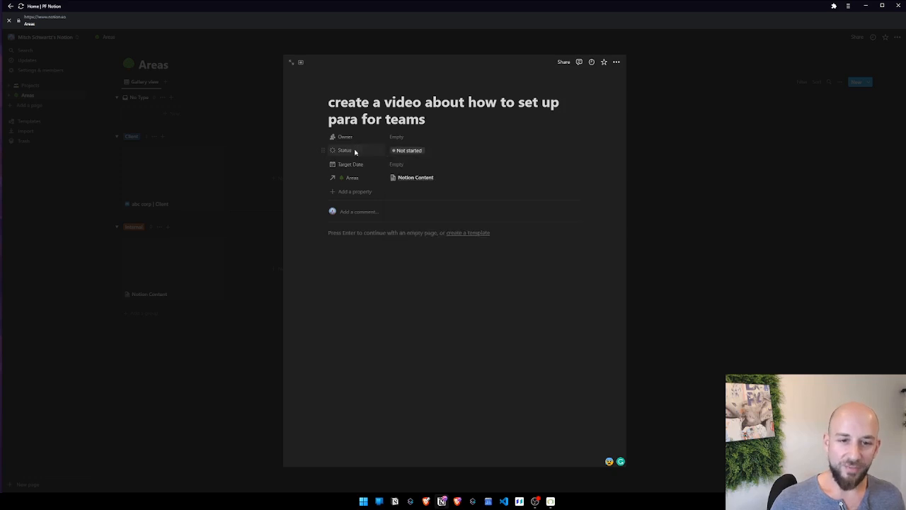
right_click(356, 151)
left_click(315, 157)
left_click(333, 152)
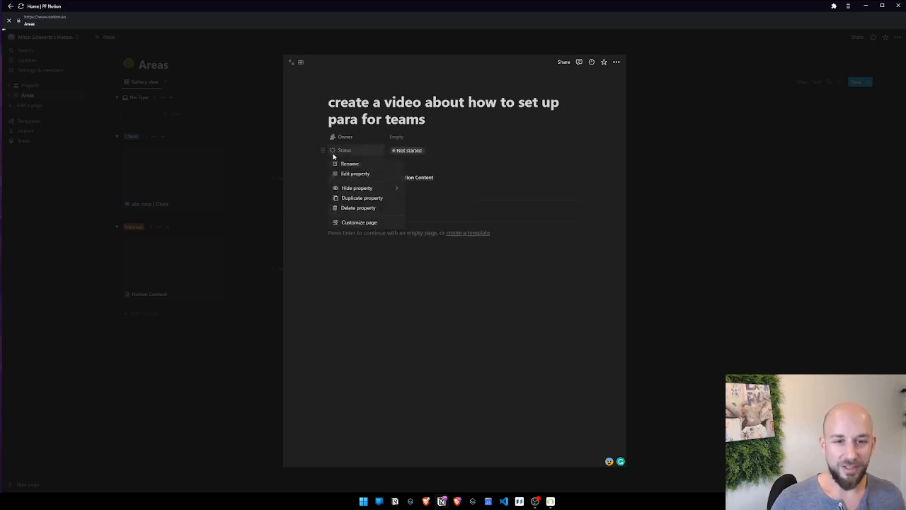
left_click(358, 175)
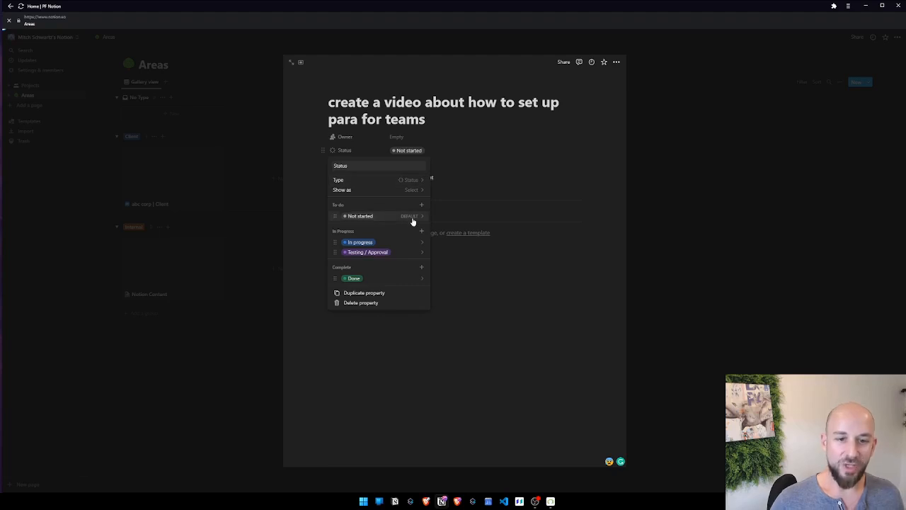
left_click(569, 298)
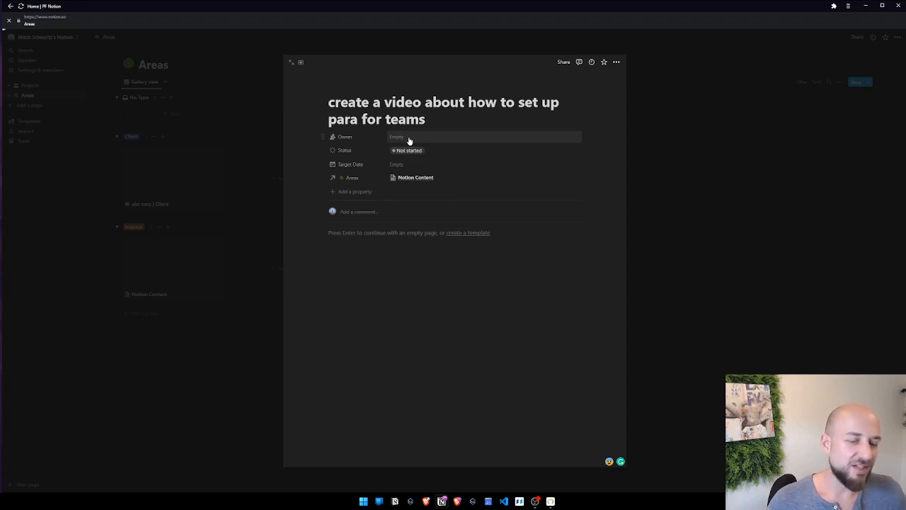
- Open the related Notion Content area and change its page icon to the notepad-like emoji among the recently used ones
left_click(393, 181)
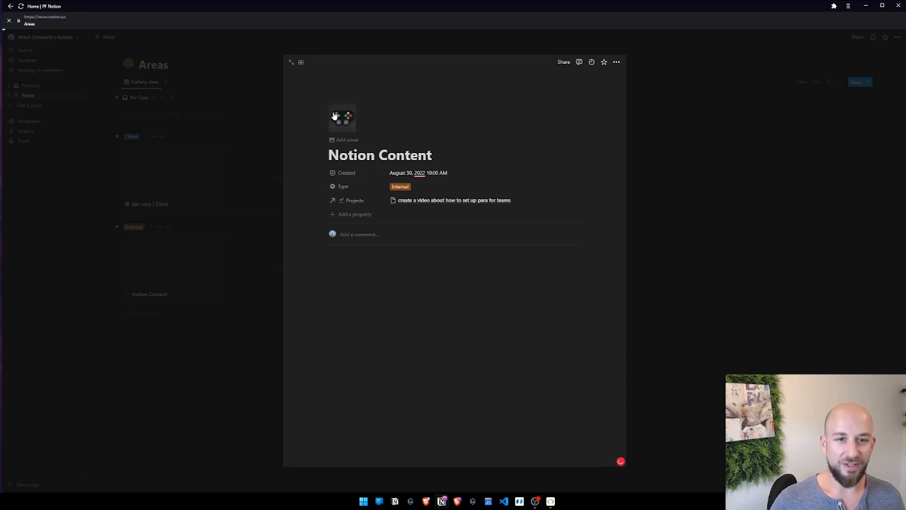
left_click(336, 115)
type("notion")
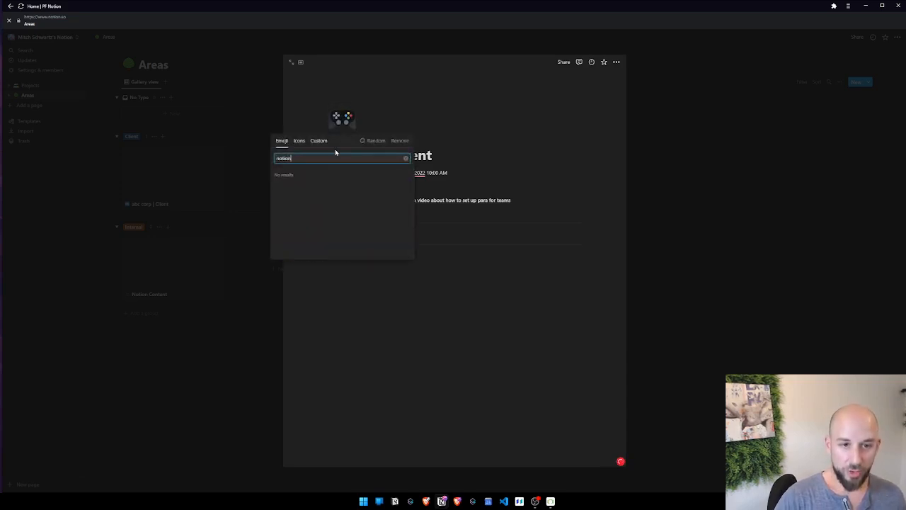
key("BackSpace")
key("BackSpace")
key("BackSpace")
key("BackSpace")
key("BackSpace")
key("BackSpace")
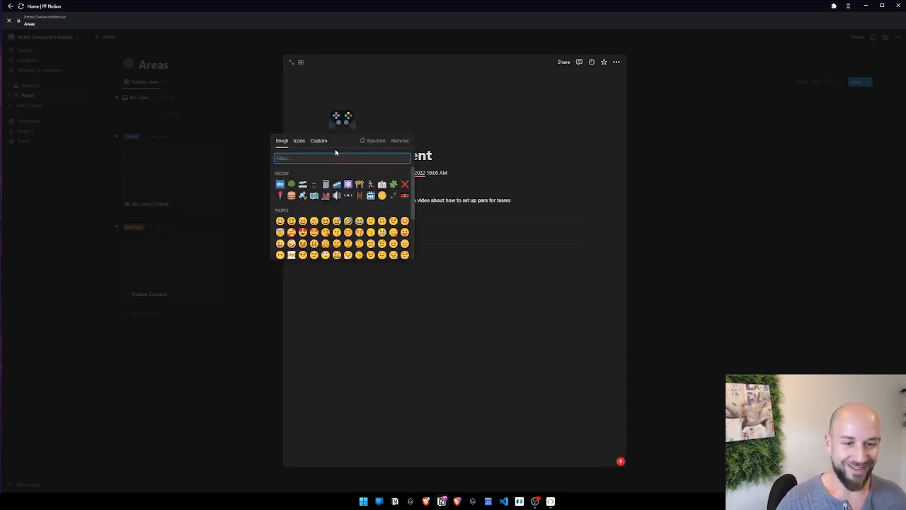
left_click(328, 187)
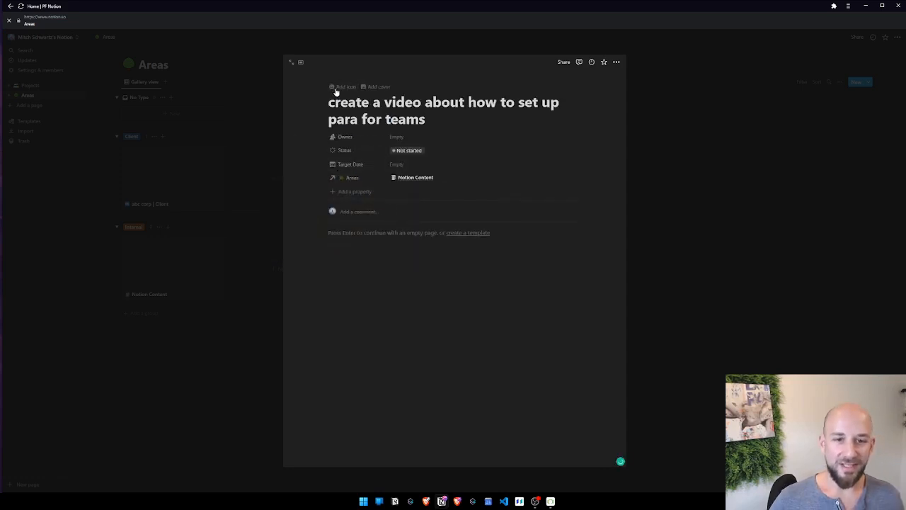
- Add an icon to the video project's page, picking the film projector emoji by searching for "video"
left_click(337, 90)
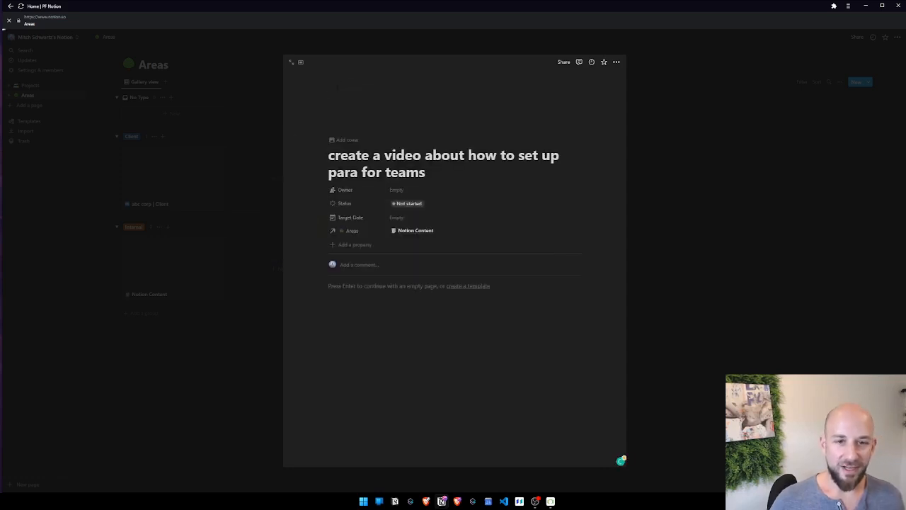
left_click(344, 121)
type("video")
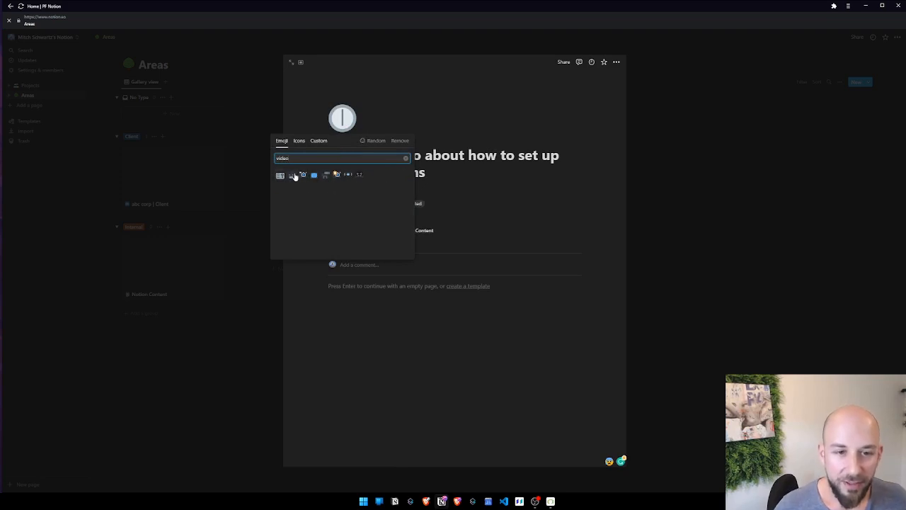
left_click(293, 174)
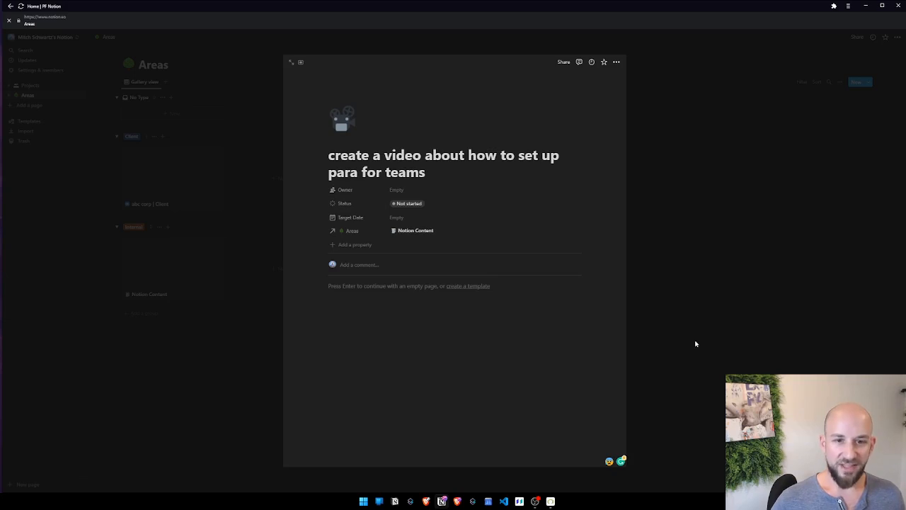
- Close the project page and view the video project's card and details on the Projects board
left_click(695, 343)
left_click(31, 85)
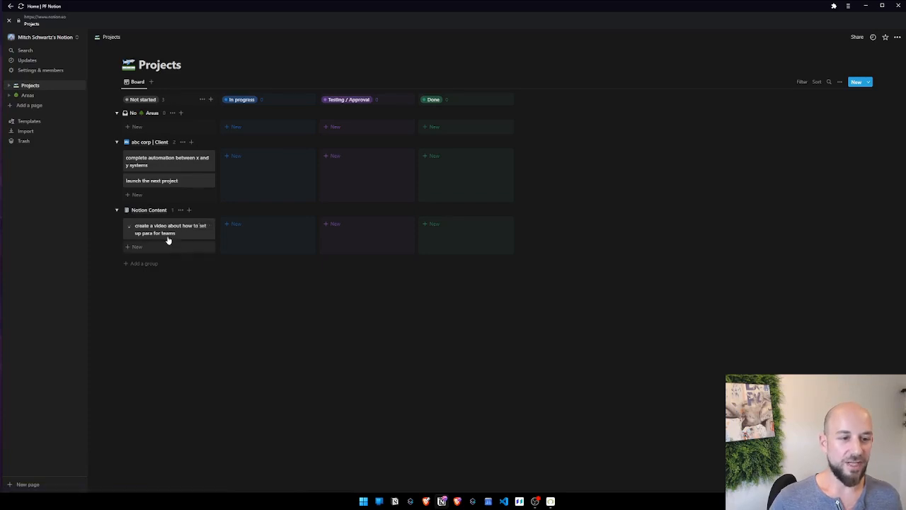
left_click(167, 233)
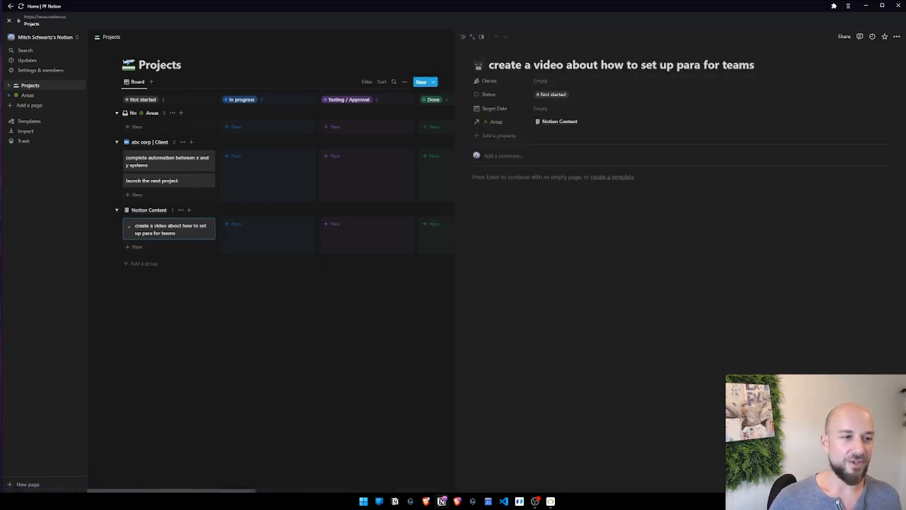
key("Escape")
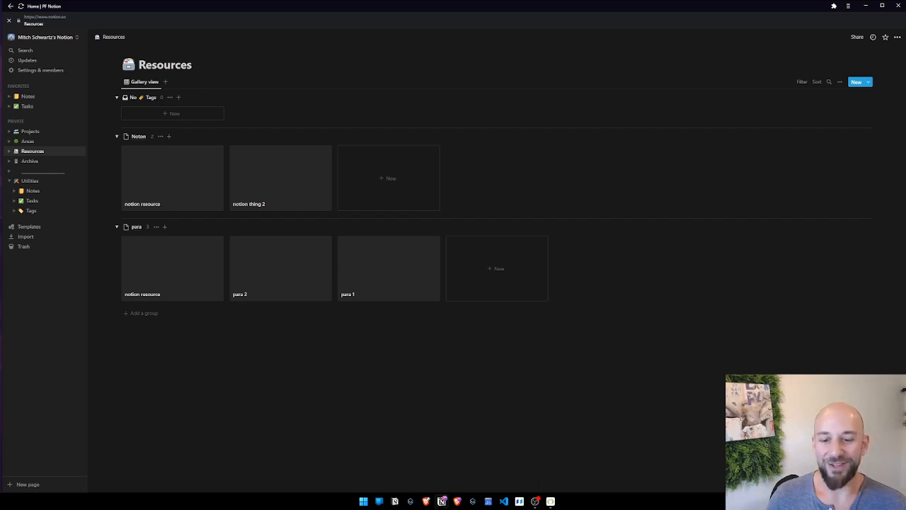
left_click(536, 500)
left_click(540, 295)
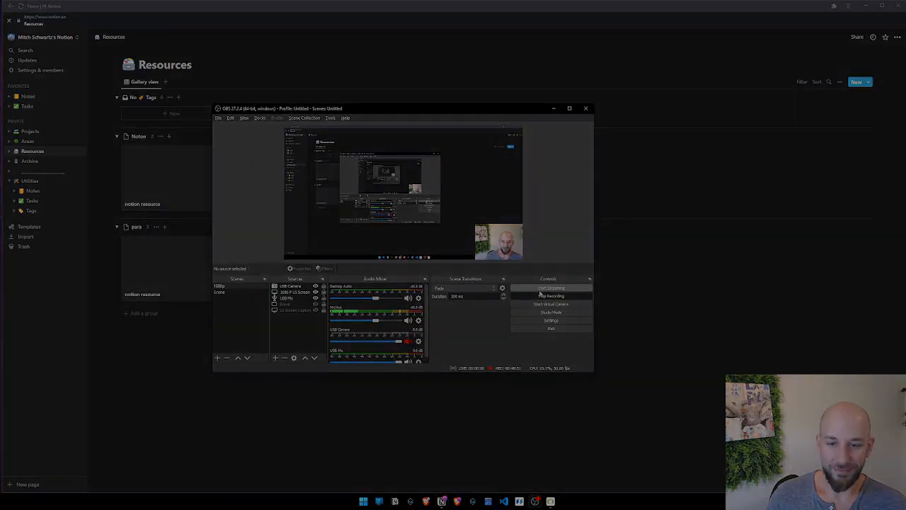